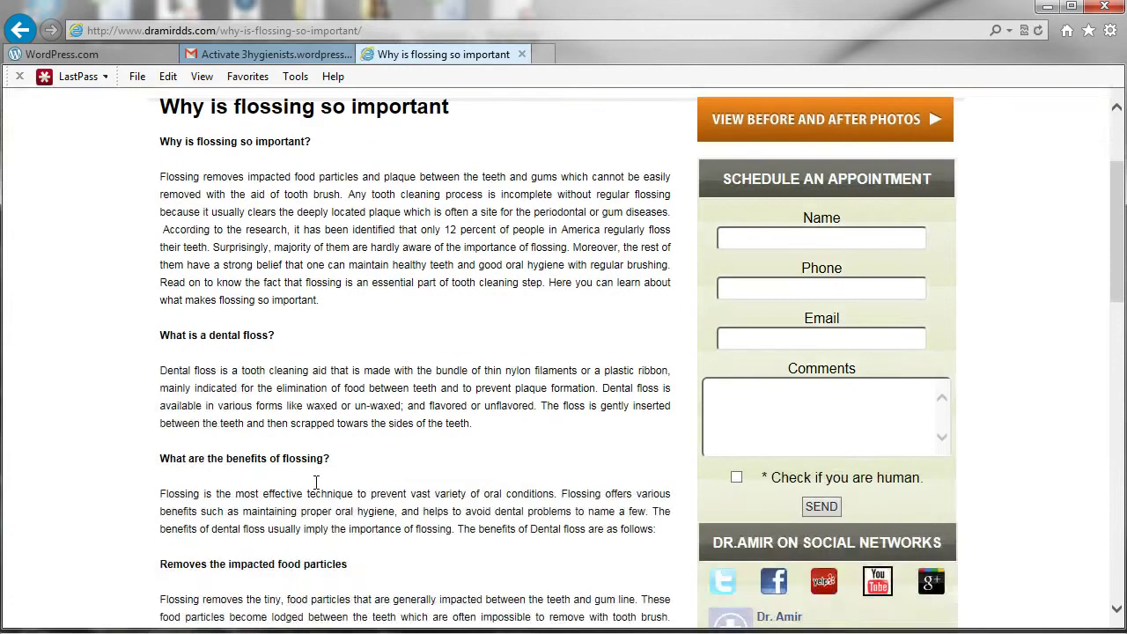
Step: Return from the flossing article to the "Flossing is Great" blog post and open the site's dashboard
{"action": "scroll", "coordinate": [317, 489], "scroll_direction": "up", "scroll_amount": 3}
{"action": "left_click", "coordinate": [21, 29]}
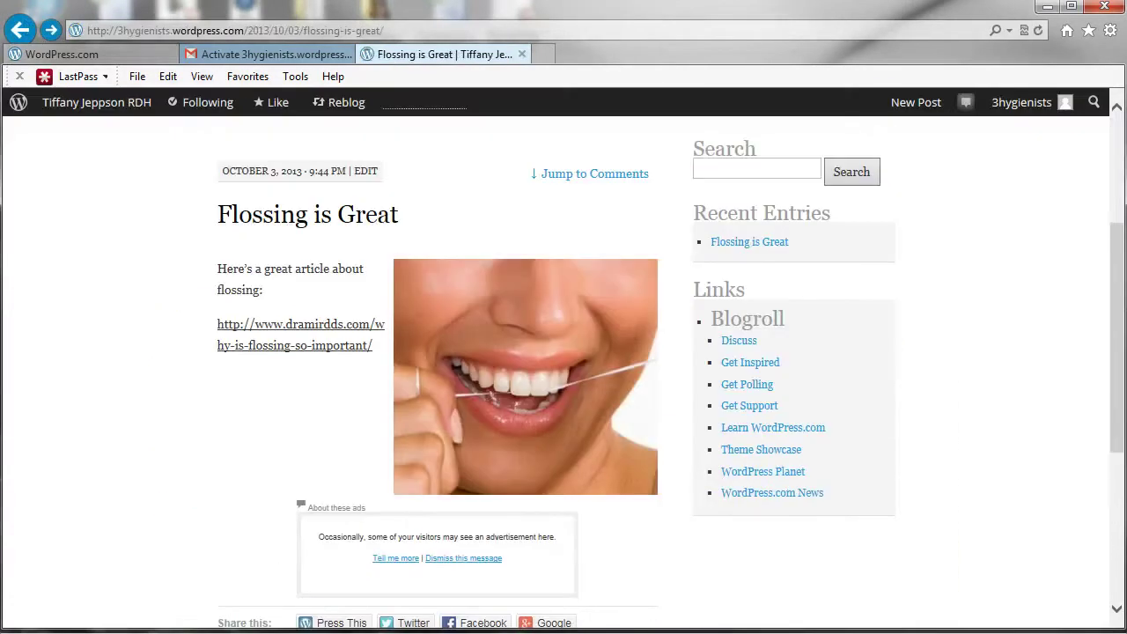
{"action": "mouse_move", "coordinate": [139, 111]}
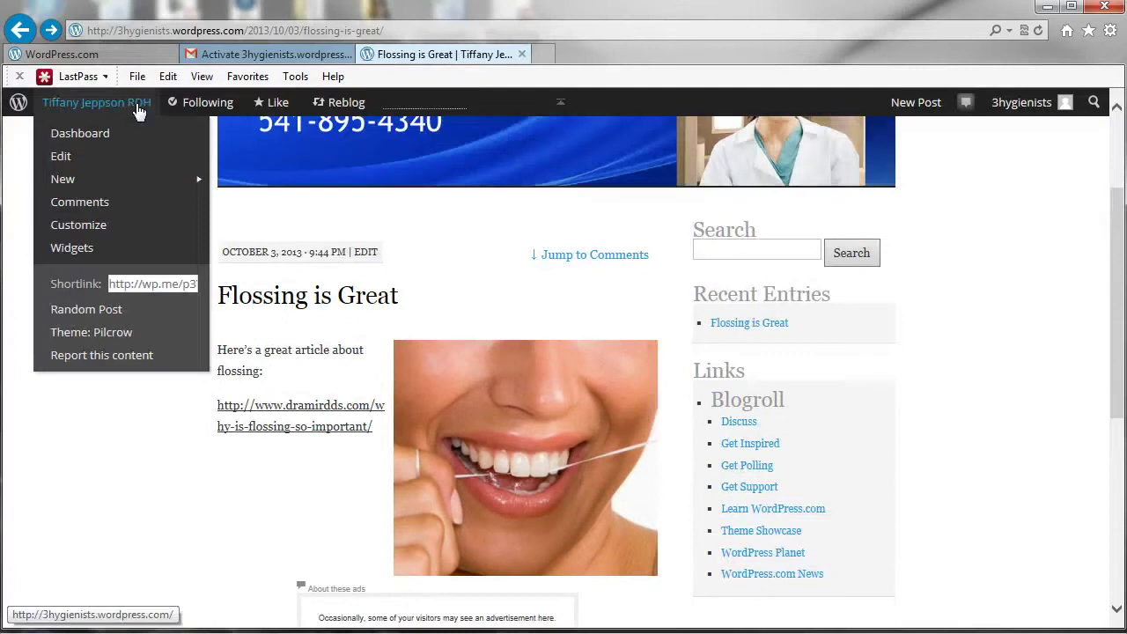
{"action": "left_click", "coordinate": [95, 137]}
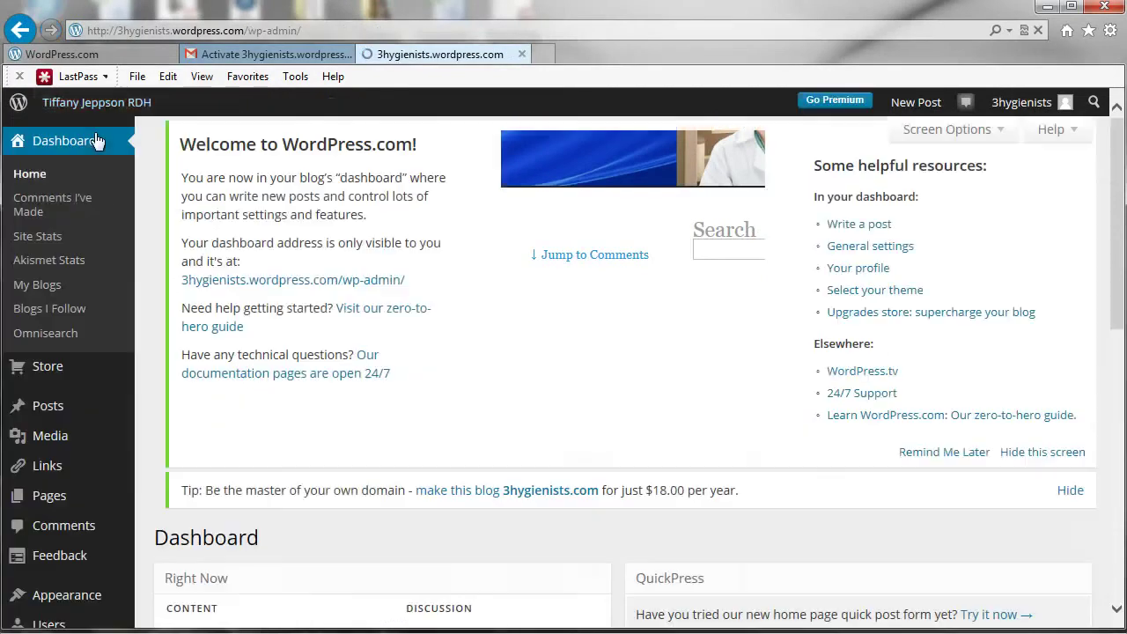
Step: Add a new page to the site and title it "References"
{"action": "mouse_move", "coordinate": [40, 624]}
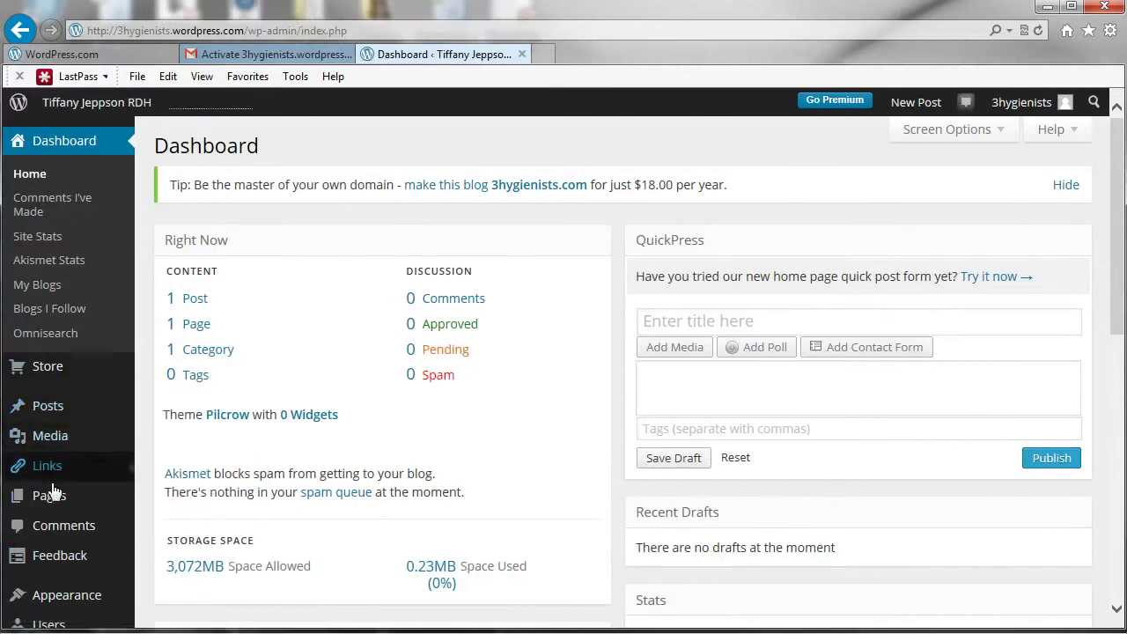
{"action": "left_click", "coordinate": [53, 497]}
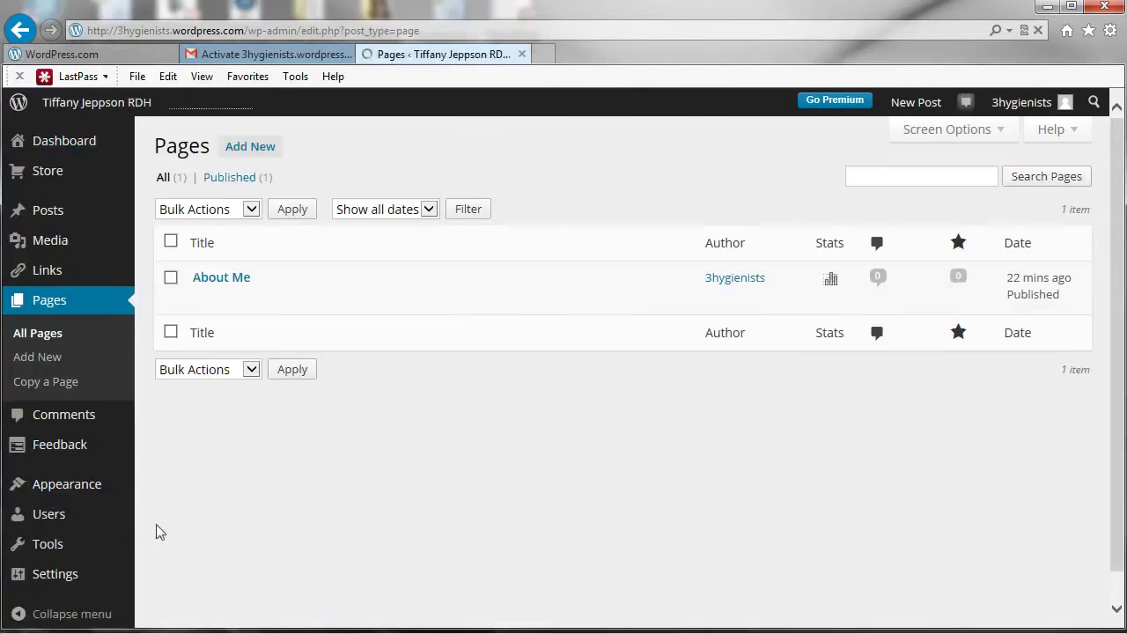
{"action": "left_click", "coordinate": [263, 150]}
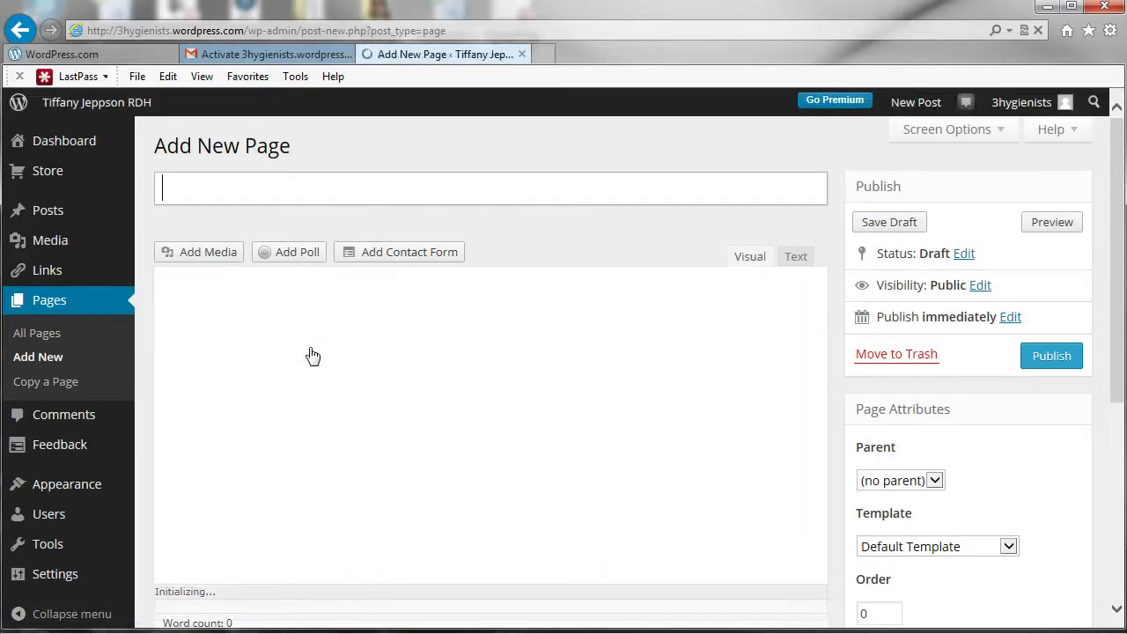
{"action": "type", "text": "Referen"}
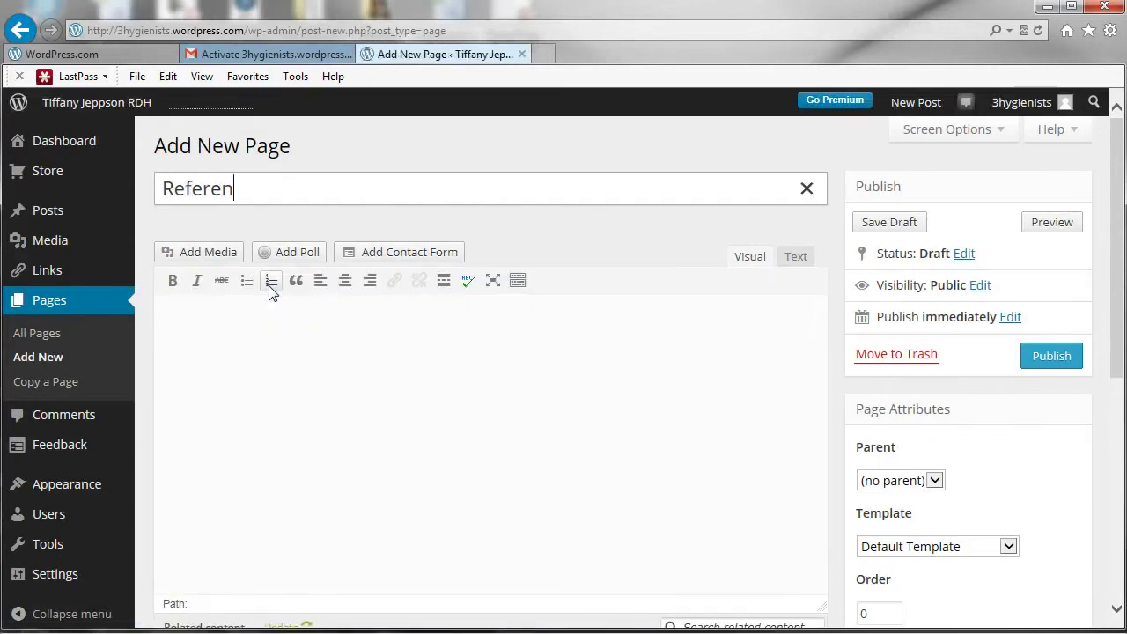
{"action": "type", "text": "ces"}
Step: Enter "Here are my references..." as the body of the References page and publish the page
{"action": "left_click", "coordinate": [266, 315]}
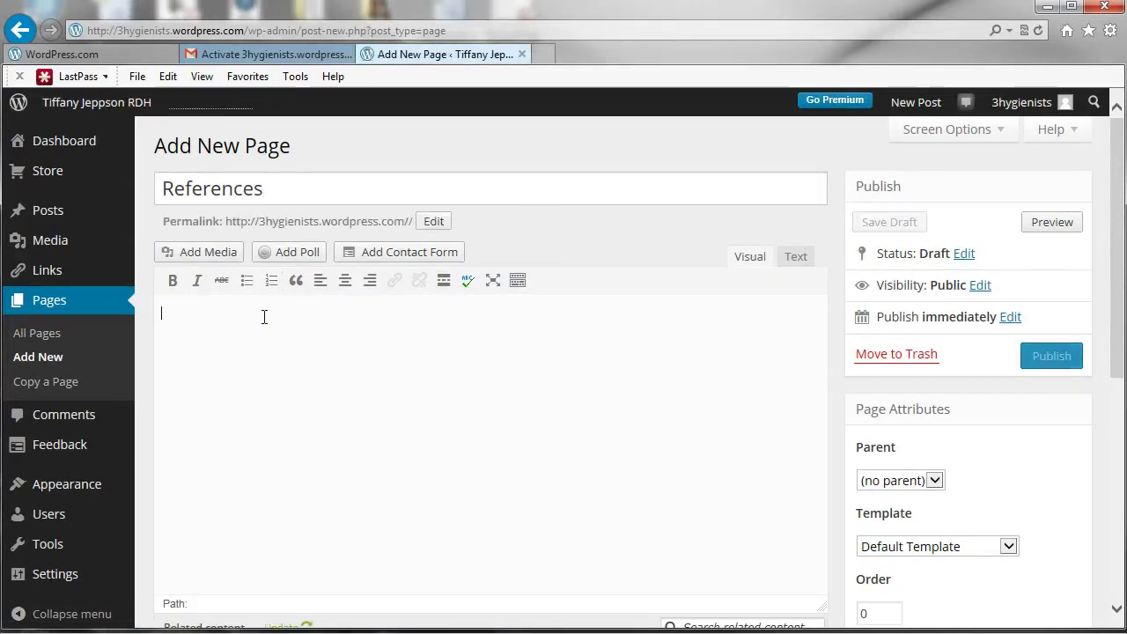
{"action": "type", "text": "Here are my re"}
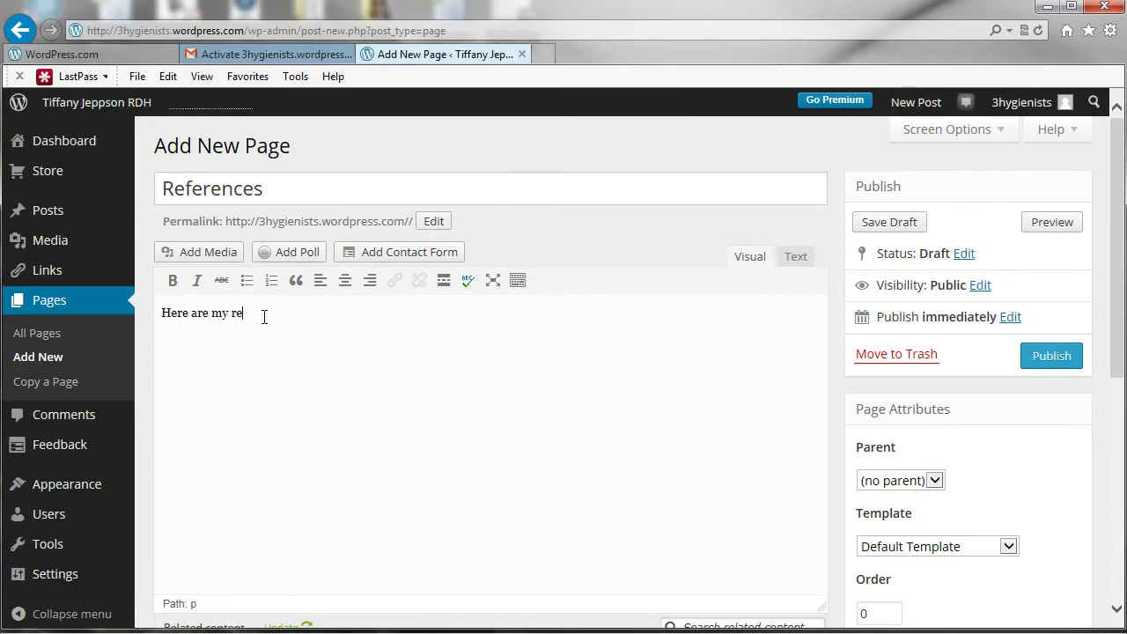
{"action": "type", "text": "ferences"}
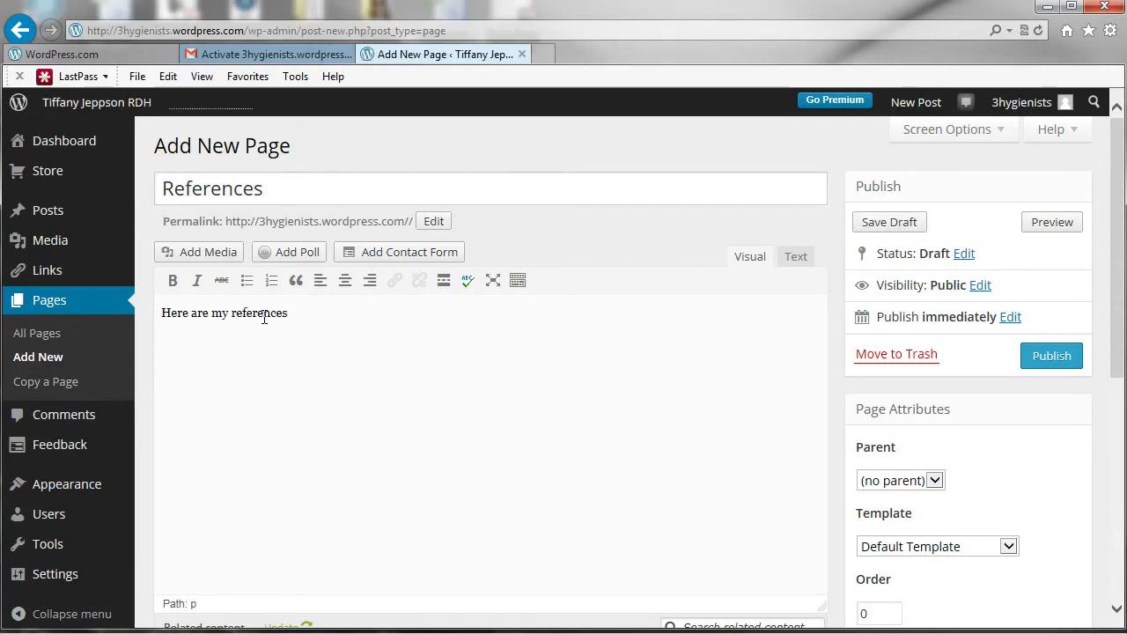
{"action": "type", "text": "..."}
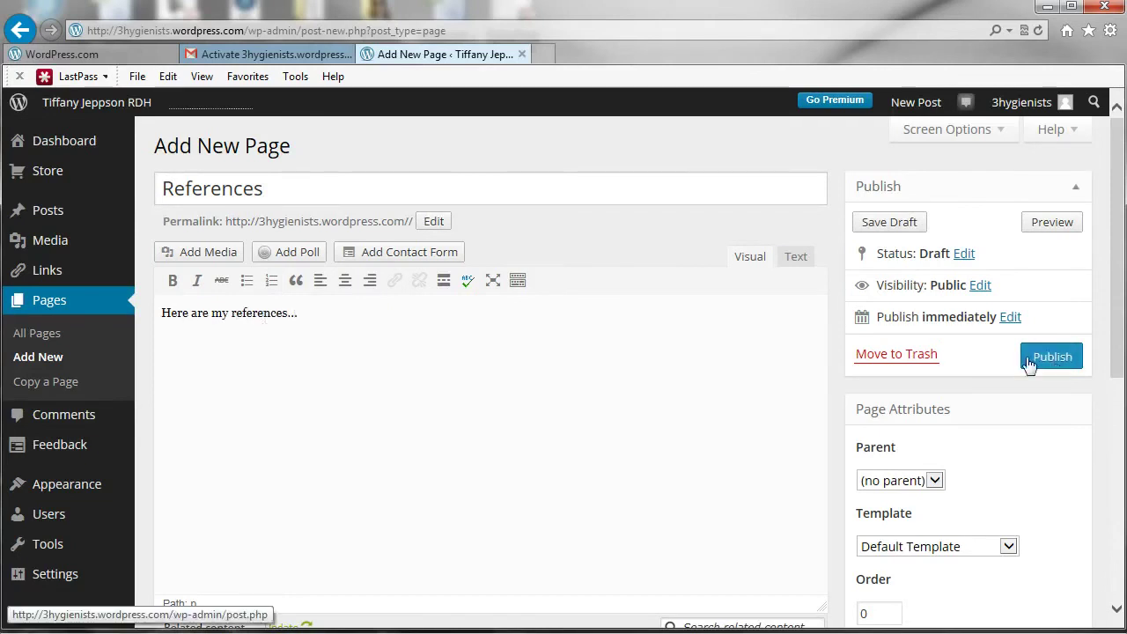
{"action": "left_click", "coordinate": [1028, 361]}
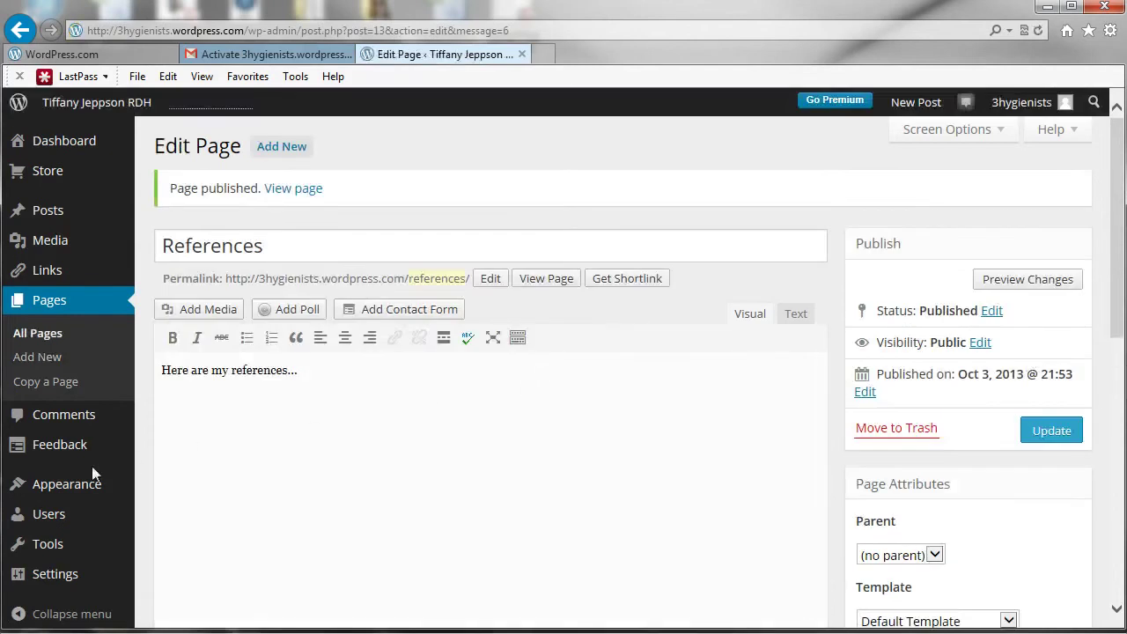
Step: Open the site's menu editor and move the References item above About Me in the menu structure
{"action": "mouse_move", "coordinate": [75, 489]}
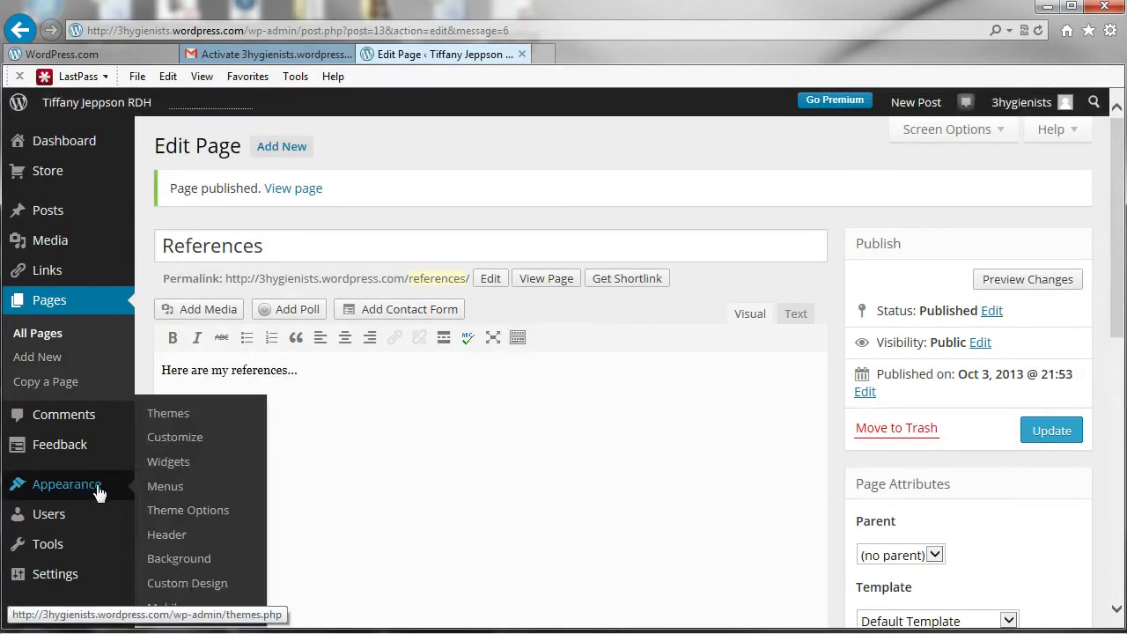
{"action": "left_click", "coordinate": [161, 489]}
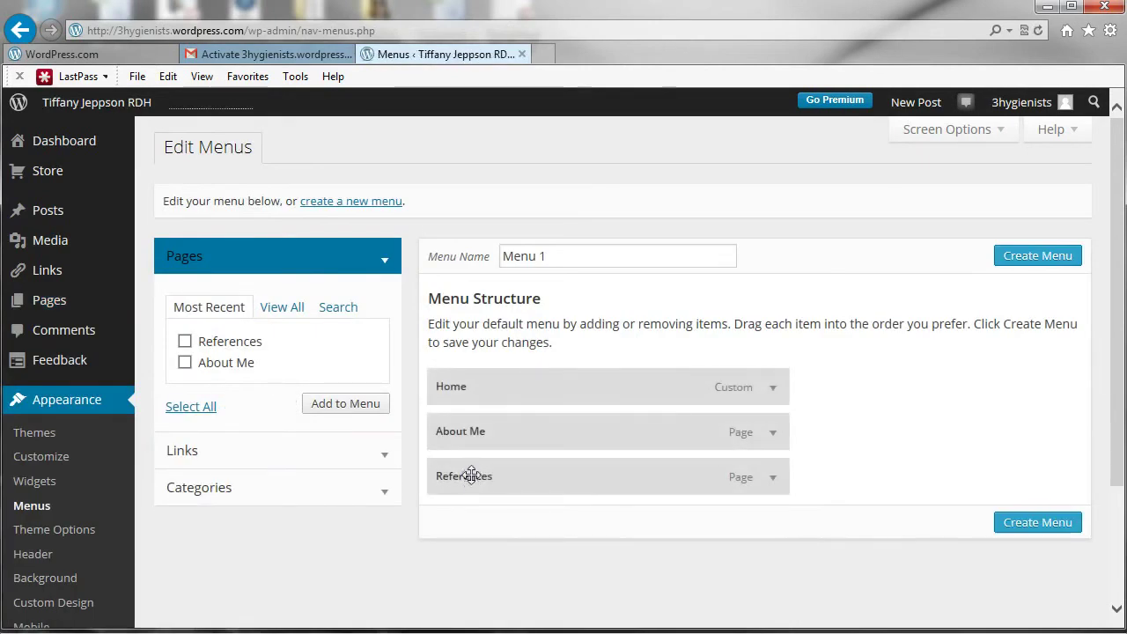
{"action": "left_click_drag", "start_coordinate": [470, 475], "coordinate": [469, 429]}
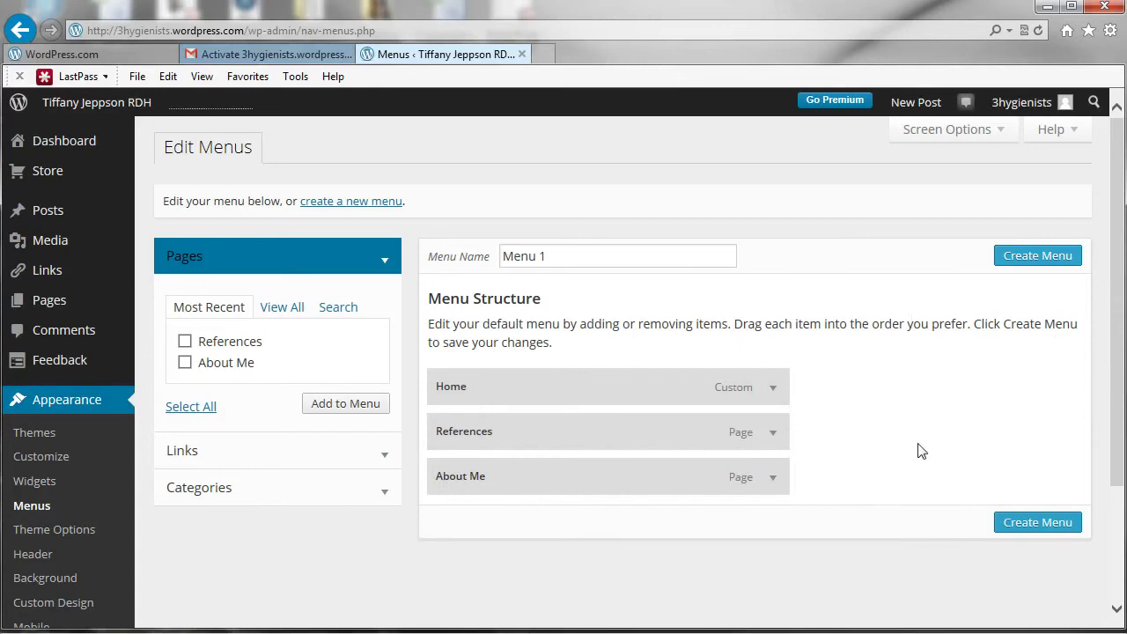
{"action": "scroll", "coordinate": [920, 451], "scroll_direction": "down", "scroll_amount": 3}
{"action": "scroll", "coordinate": [920, 451], "scroll_direction": "up", "scroll_amount": 3}
Step: View the live site's home page, leaving the menu editor without saving the reordered items
{"action": "left_click", "coordinate": [115, 104]}
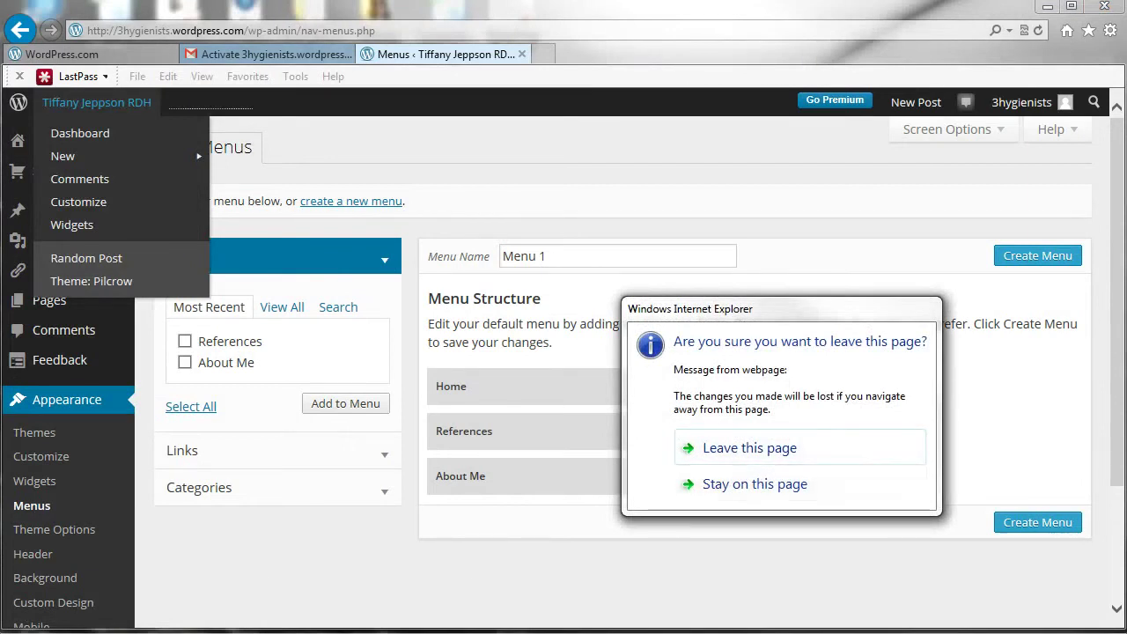
{"action": "left_click", "coordinate": [735, 484]}
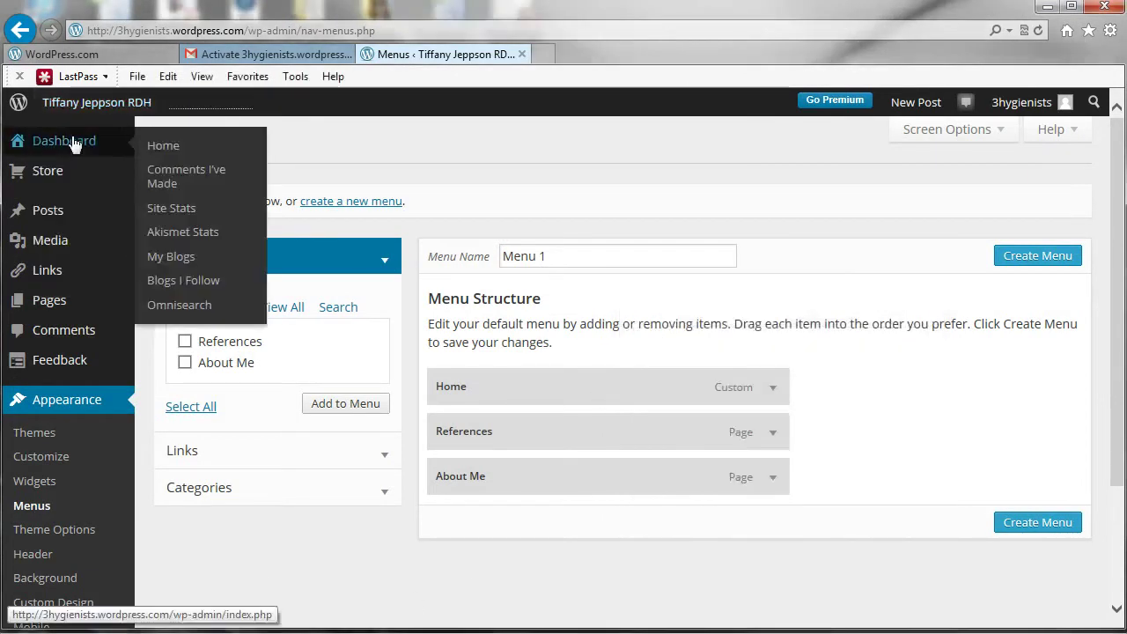
{"action": "left_click", "coordinate": [78, 104]}
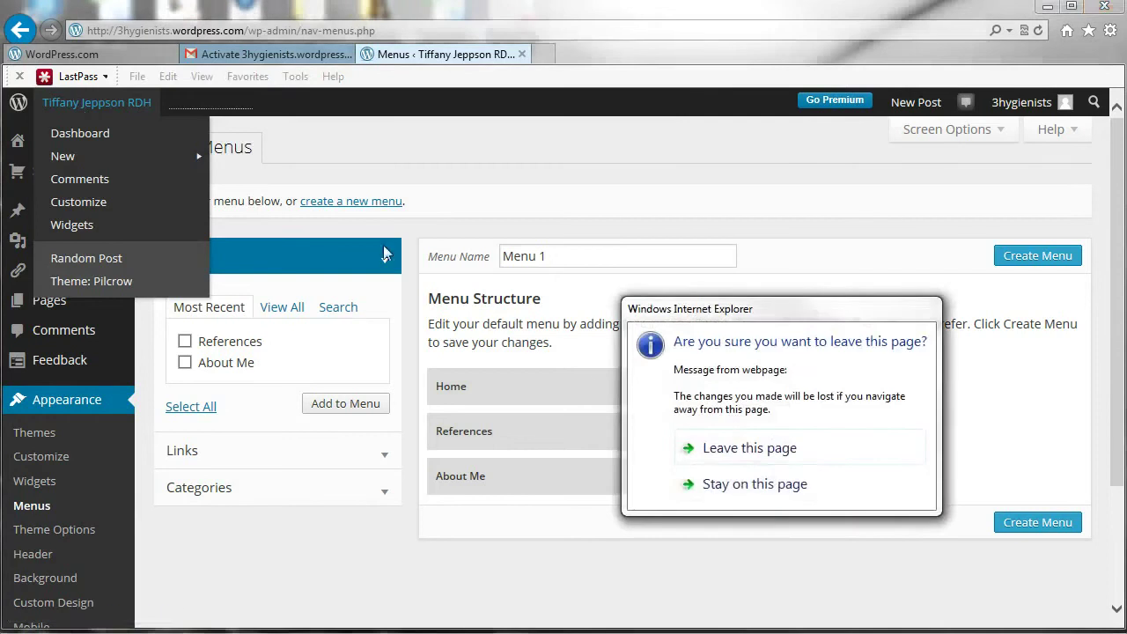
{"action": "left_click", "coordinate": [735, 450]}
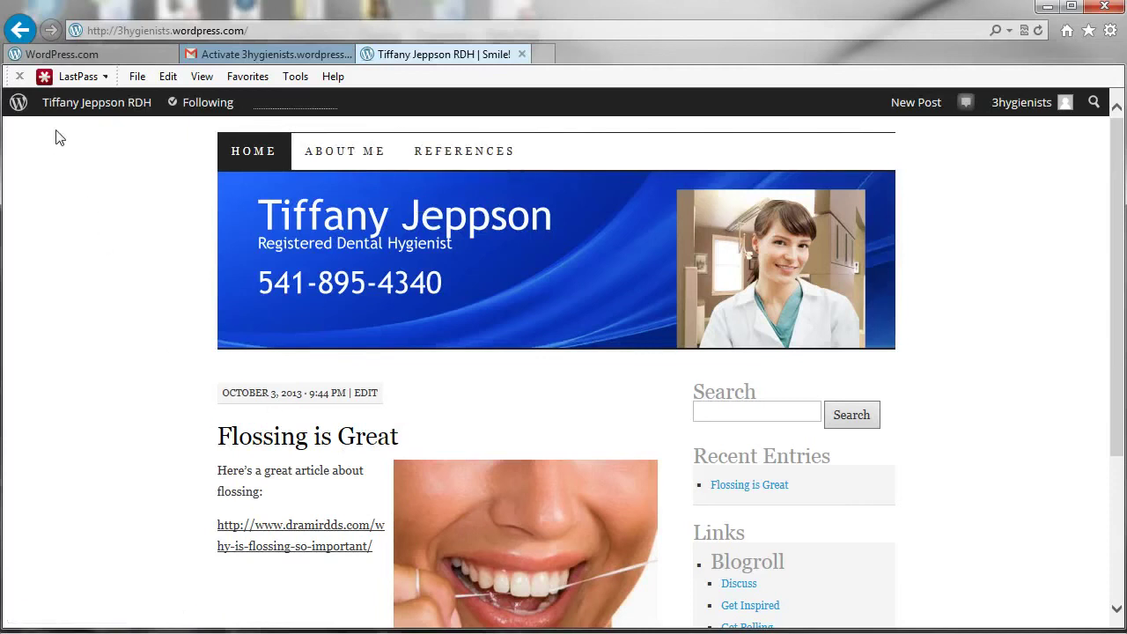
Step: Reopen the menu editor from the dashboard and nest the References page as a sub item under Home
{"action": "mouse_move", "coordinate": [70, 111]}
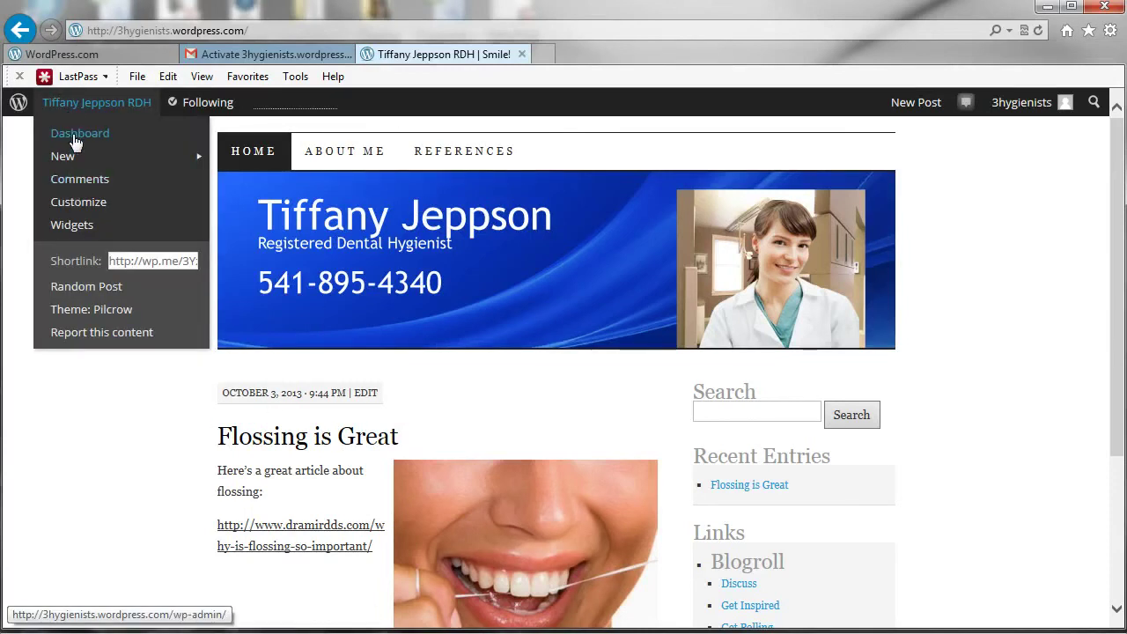
{"action": "left_click", "coordinate": [76, 137]}
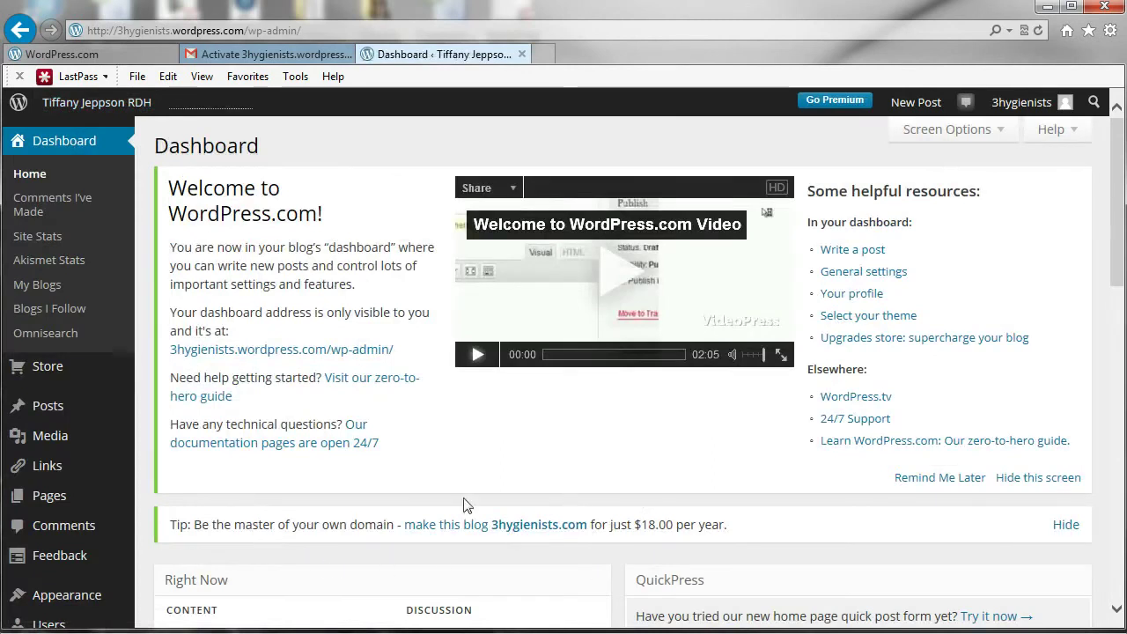
{"action": "scroll", "coordinate": [62, 576], "scroll_direction": "down", "scroll_amount": 2}
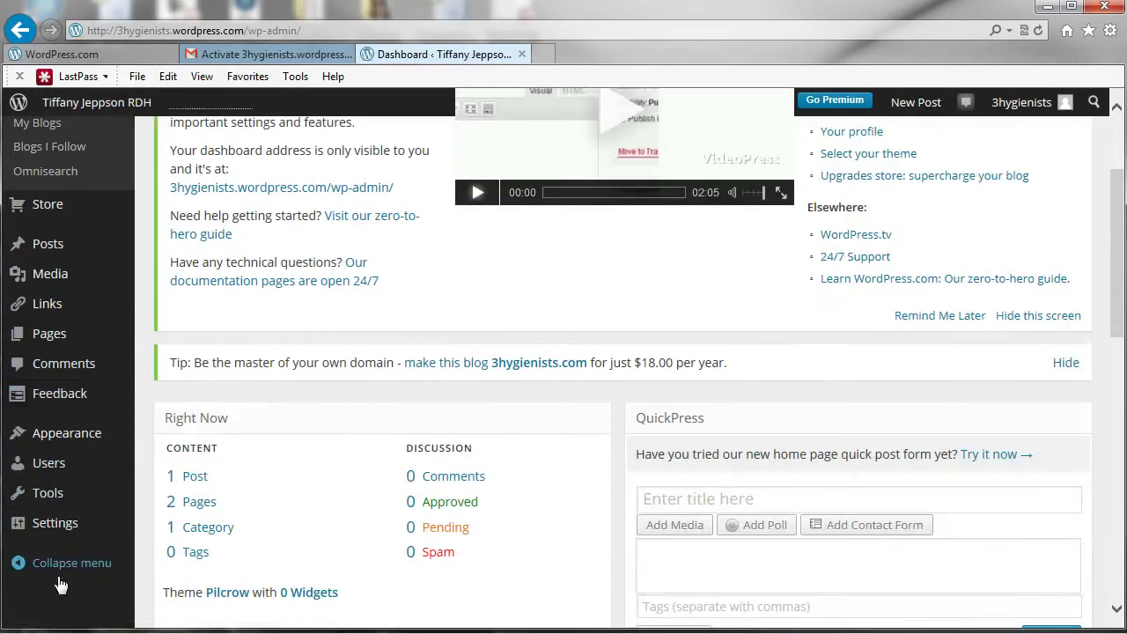
{"action": "mouse_move", "coordinate": [59, 243]}
{"action": "mouse_move", "coordinate": [61, 216]}
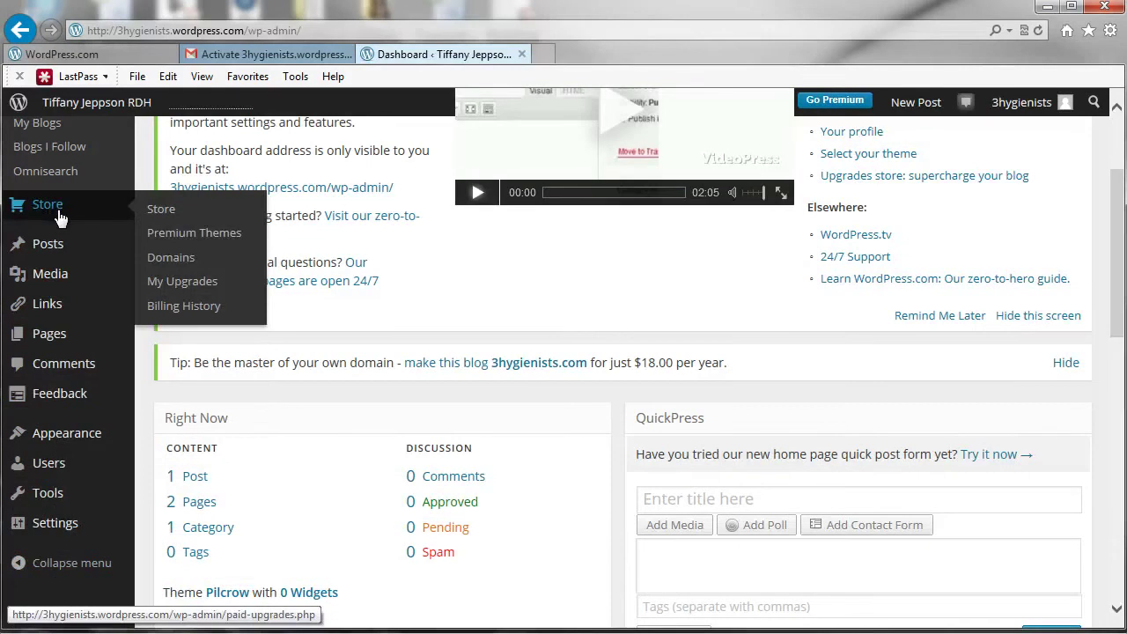
{"action": "mouse_move", "coordinate": [63, 439]}
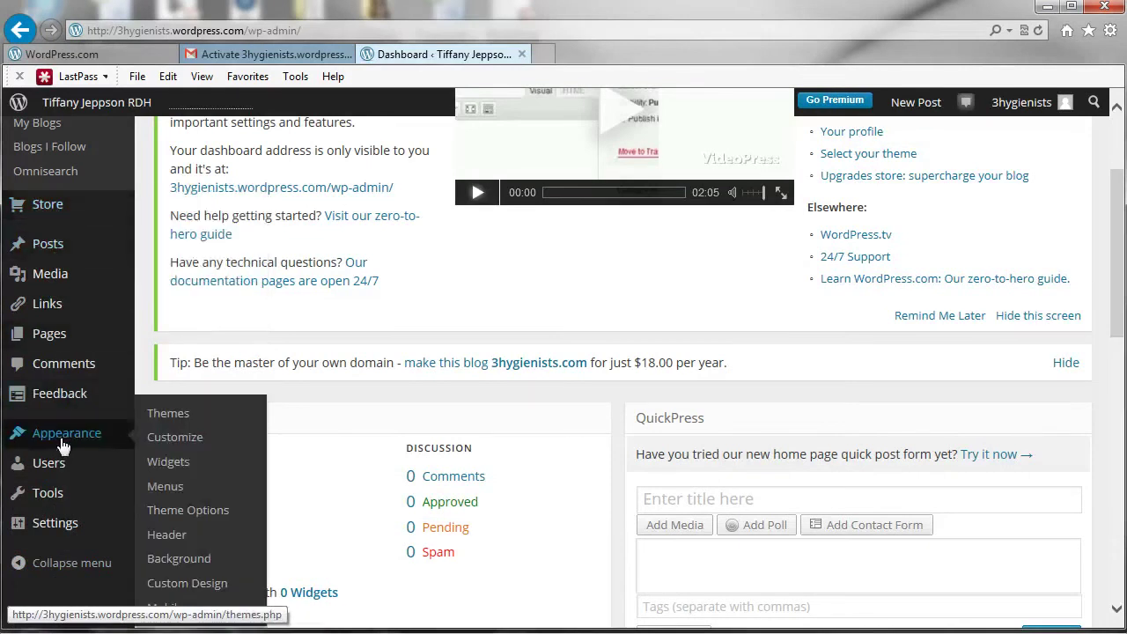
{"action": "left_click", "coordinate": [165, 487]}
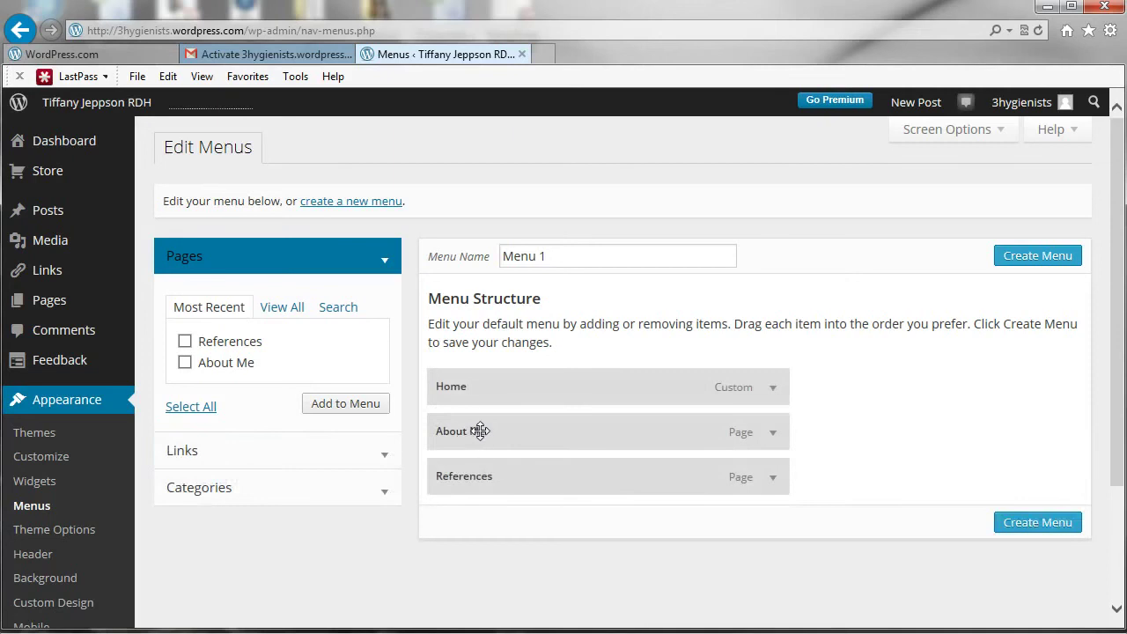
{"action": "left_click_drag", "start_coordinate": [477, 476], "coordinate": [568, 415]}
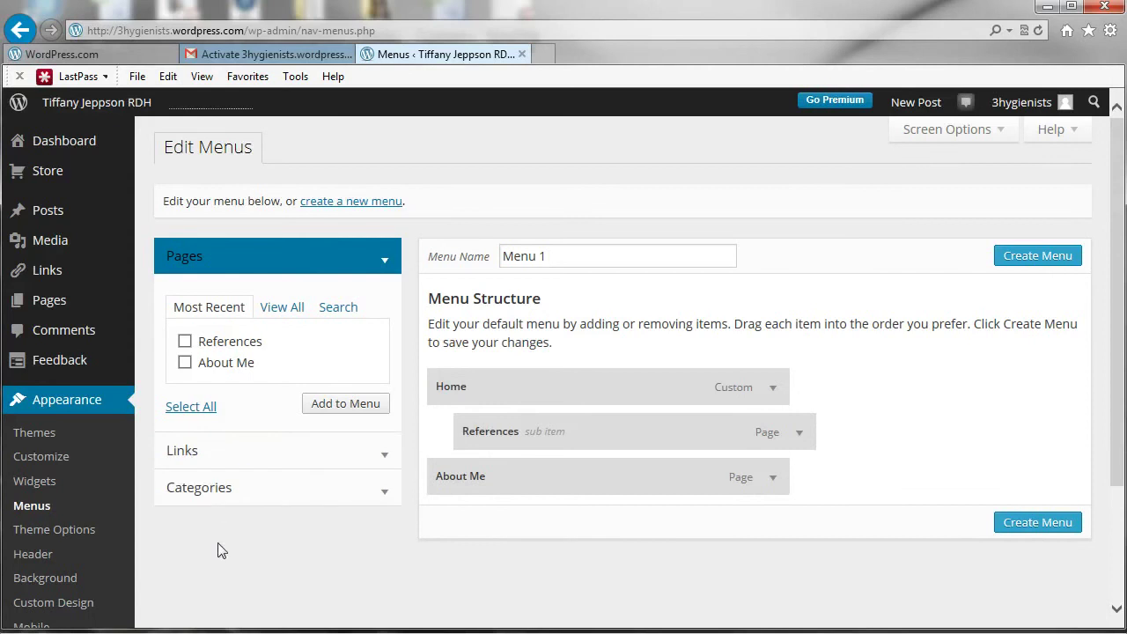
{"action": "scroll", "coordinate": [219, 549], "scroll_direction": "down", "scroll_amount": 1}
{"action": "scroll", "coordinate": [222, 550], "scroll_direction": "up", "scroll_amount": 1}
Step: Leave the menu editor without saving and set the Pilcrow theme's default layout to Full-Width, No Sidebar, saving the theme options
{"action": "left_click", "coordinate": [38, 534]}
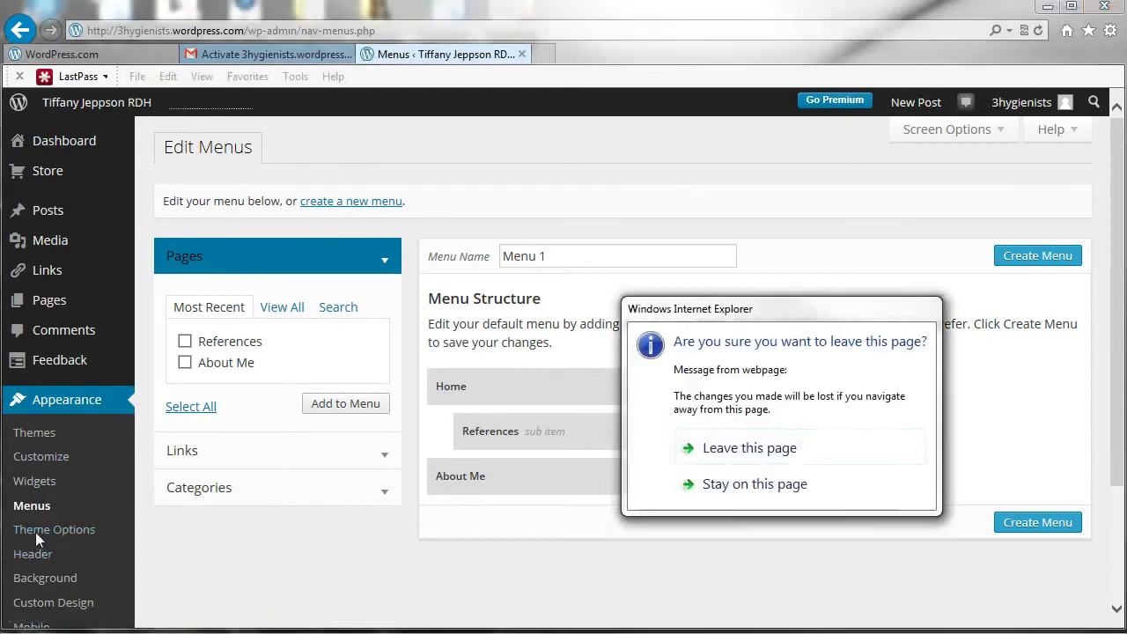
{"action": "left_click", "coordinate": [733, 446]}
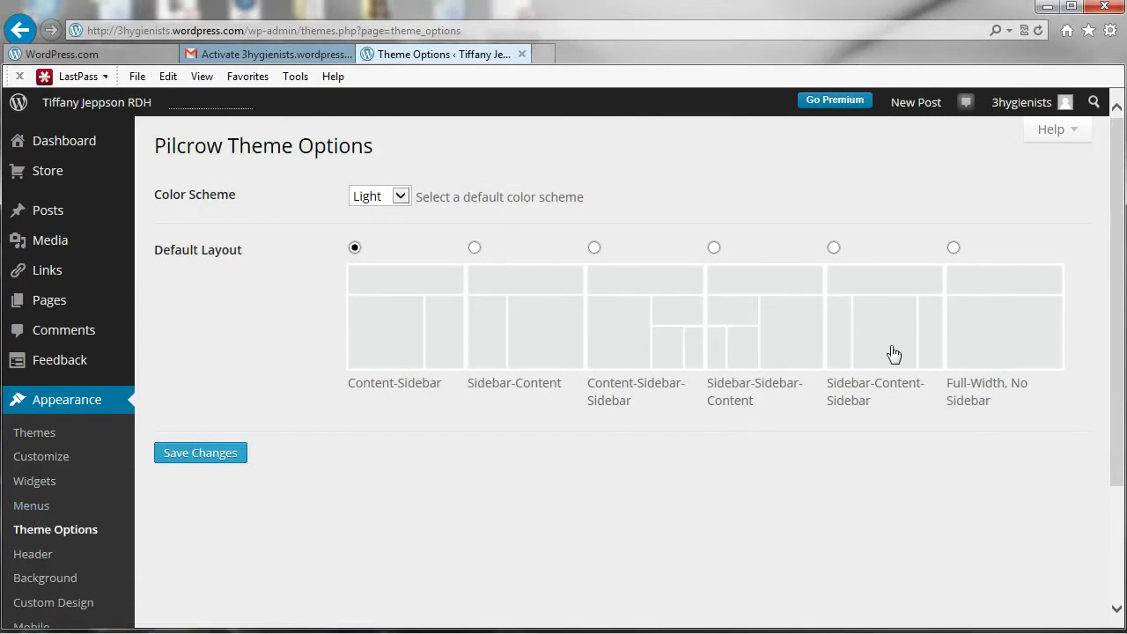
{"action": "left_click", "coordinate": [207, 454]}
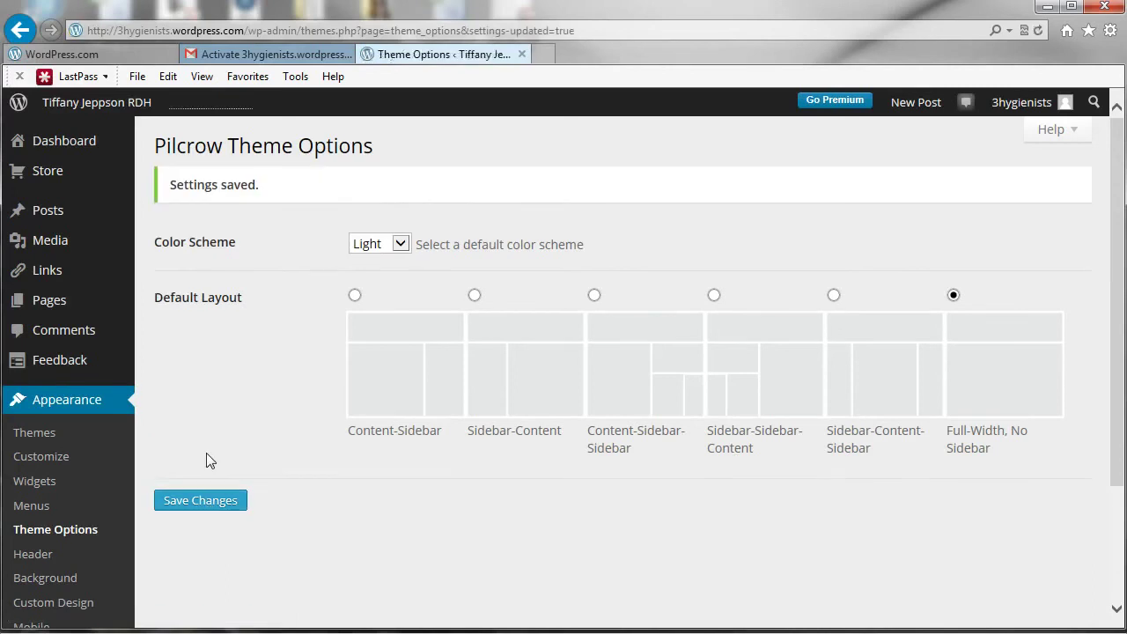
Step: View the live home page to examine the full-width layout without a sidebar
{"action": "left_click", "coordinate": [91, 106]}
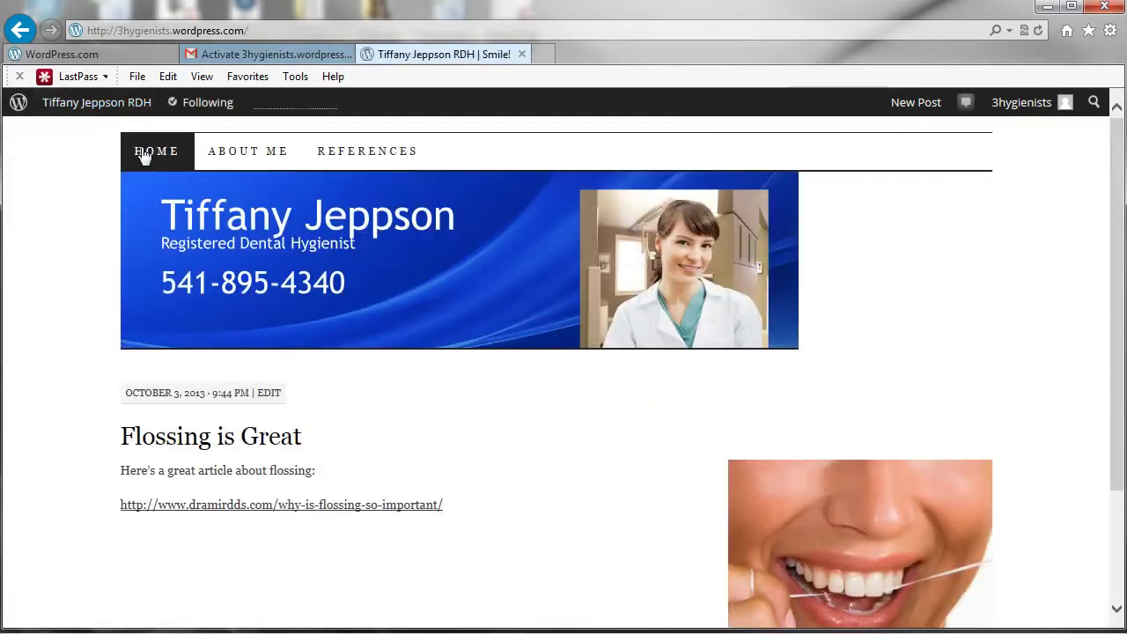
{"action": "scroll", "coordinate": [435, 531], "scroll_direction": "down", "scroll_amount": 2}
{"action": "scroll", "coordinate": [435, 532], "scroll_direction": "up", "scroll_amount": 1}
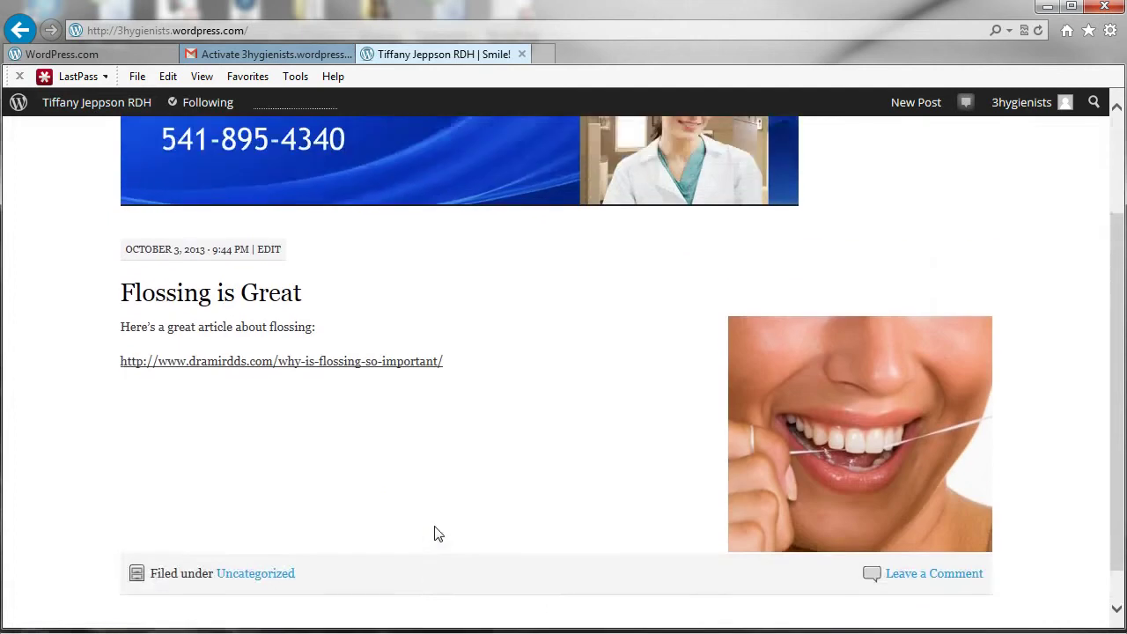
{"action": "scroll", "coordinate": [435, 533], "scroll_direction": "up", "scroll_amount": 2}
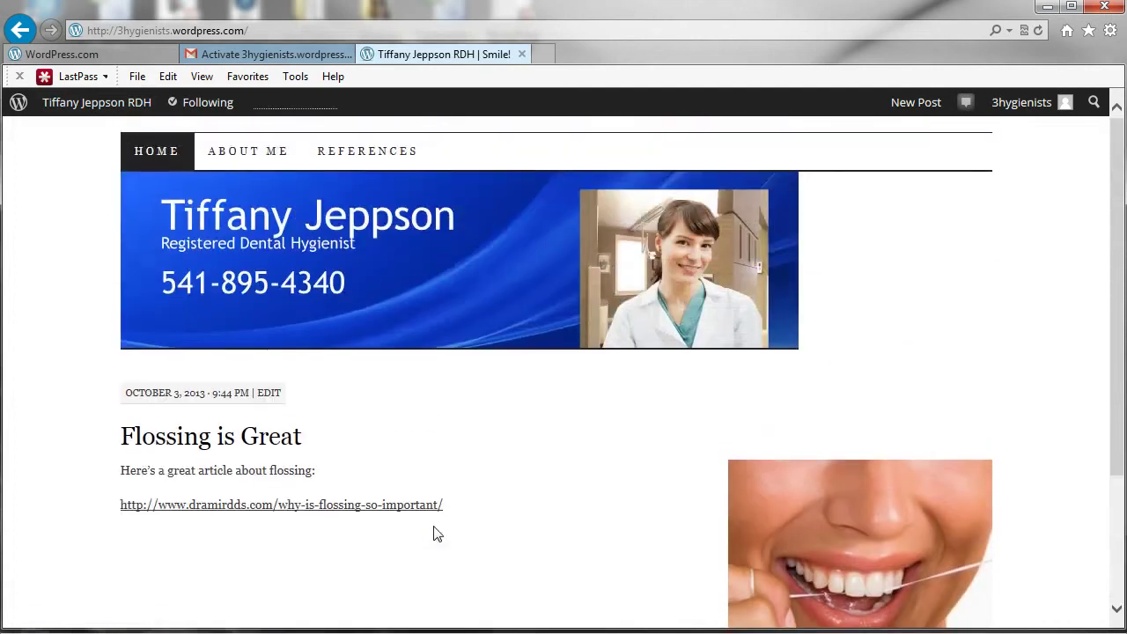
Step: Return to the theme options, set the default layout to Content-Sidebar-Sidebar and save the changes
{"action": "left_click", "coordinate": [17, 35]}
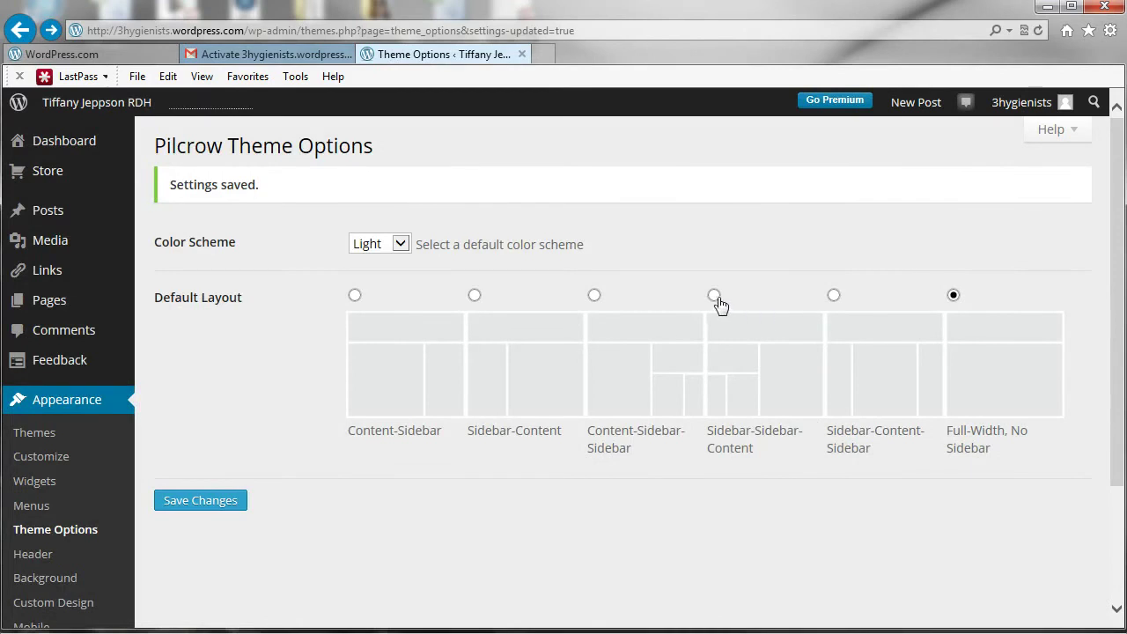
{"action": "left_click", "coordinate": [594, 296]}
{"action": "left_click", "coordinate": [206, 503]}
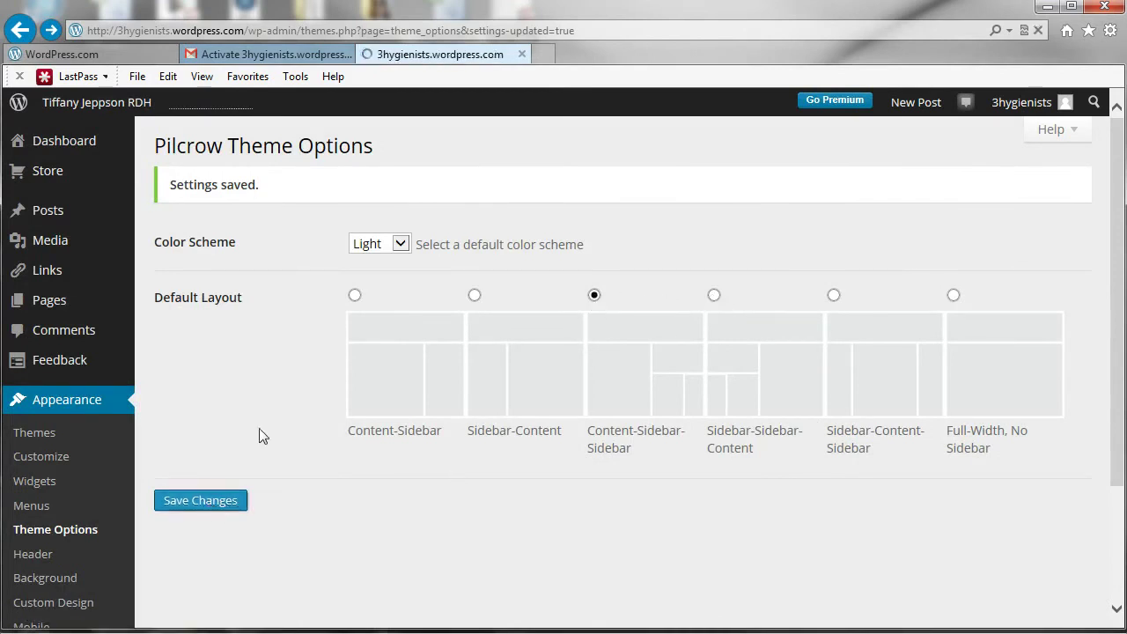
Step: View the live home page to examine the Content-Sidebar-Sidebar layout, and return to the theme options
{"action": "mouse_move", "coordinate": [124, 137]}
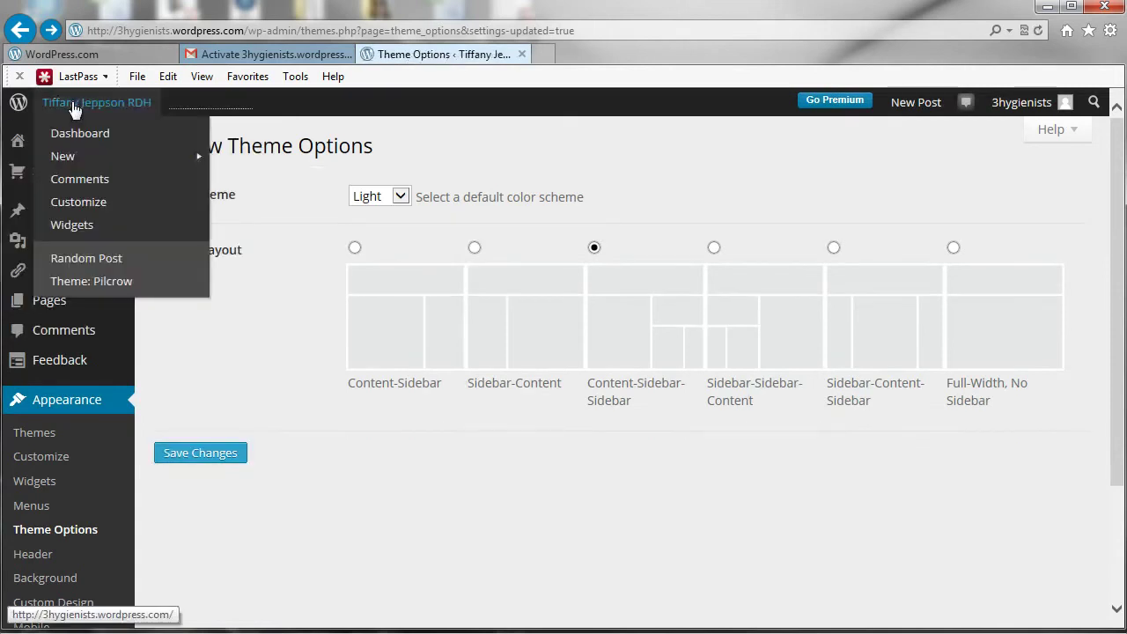
{"action": "left_click", "coordinate": [76, 107]}
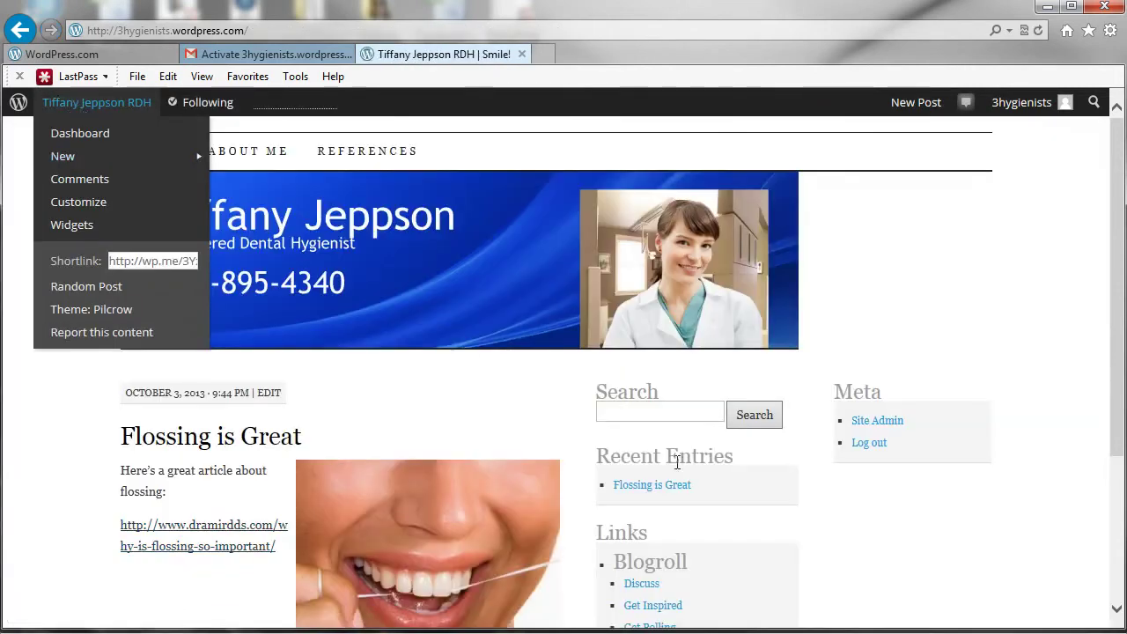
{"action": "scroll", "coordinate": [827, 561], "scroll_direction": "down", "scroll_amount": 2}
{"action": "scroll", "coordinate": [827, 561], "scroll_direction": "down", "scroll_amount": 2}
{"action": "scroll", "coordinate": [828, 559], "scroll_direction": "up", "scroll_amount": 3}
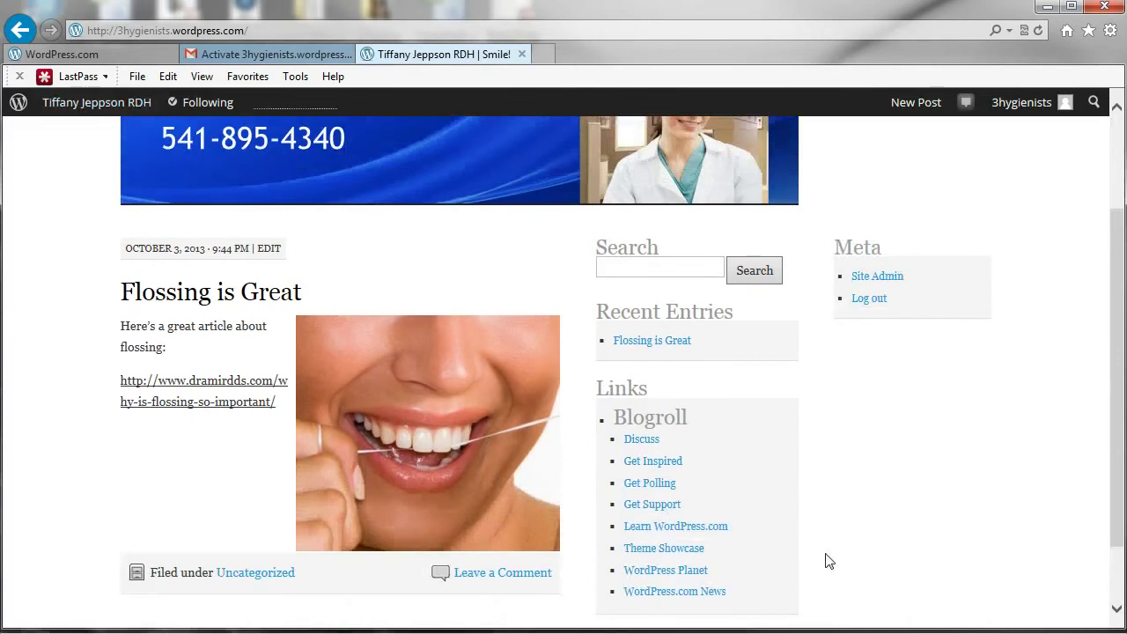
{"action": "left_click", "coordinate": [20, 30]}
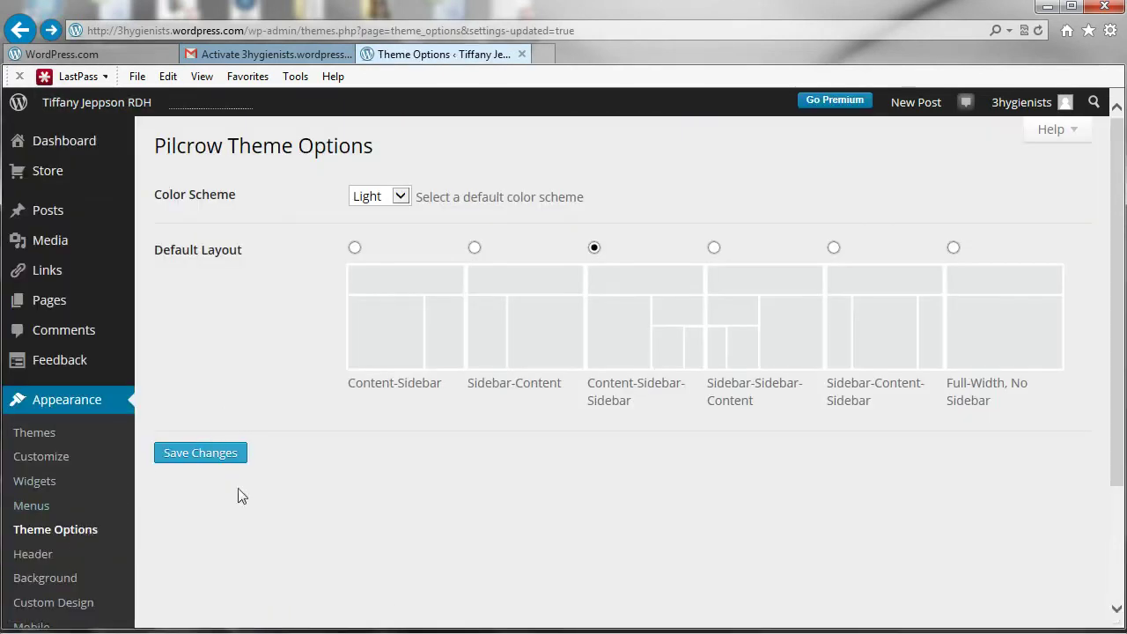
Step: Open the blog's Site Stats and examine the views, referrers, search engine terms, top posts and clicks sections
{"action": "left_click", "coordinate": [51, 150]}
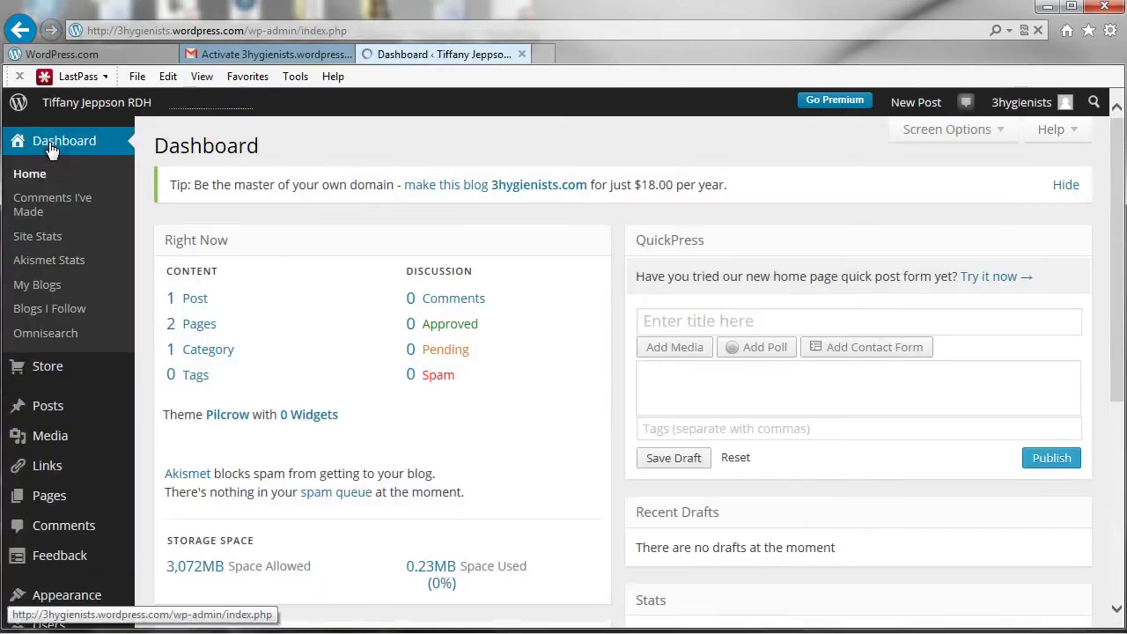
{"action": "left_click", "coordinate": [40, 238]}
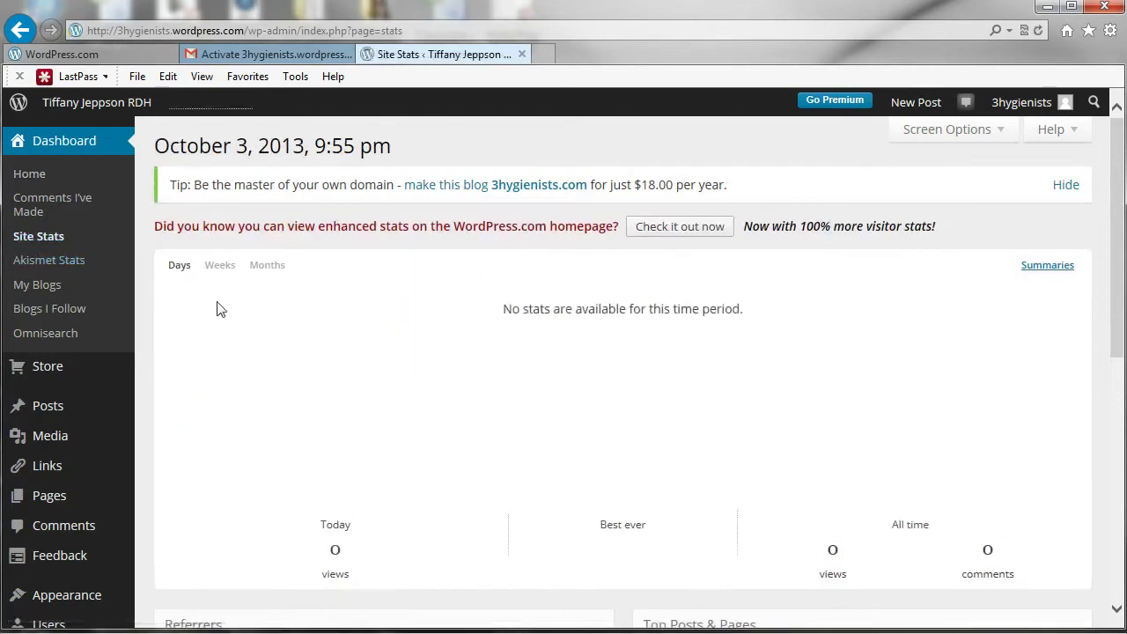
{"action": "scroll", "coordinate": [494, 465], "scroll_direction": "down", "scroll_amount": 3}
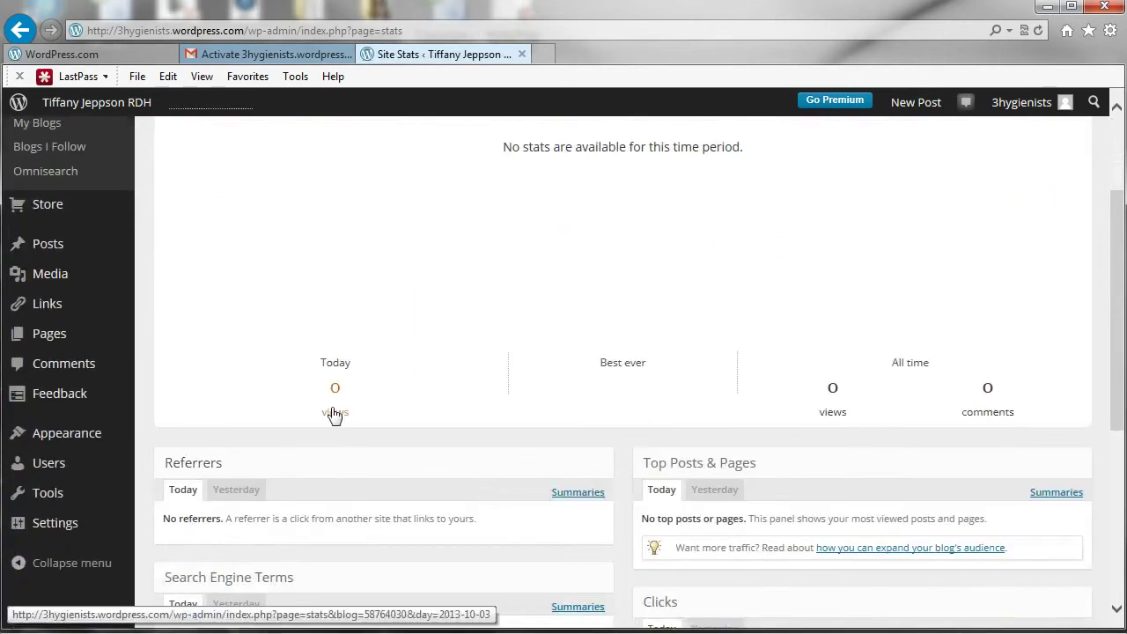
{"action": "scroll", "coordinate": [634, 561], "scroll_direction": "down", "scroll_amount": 6}
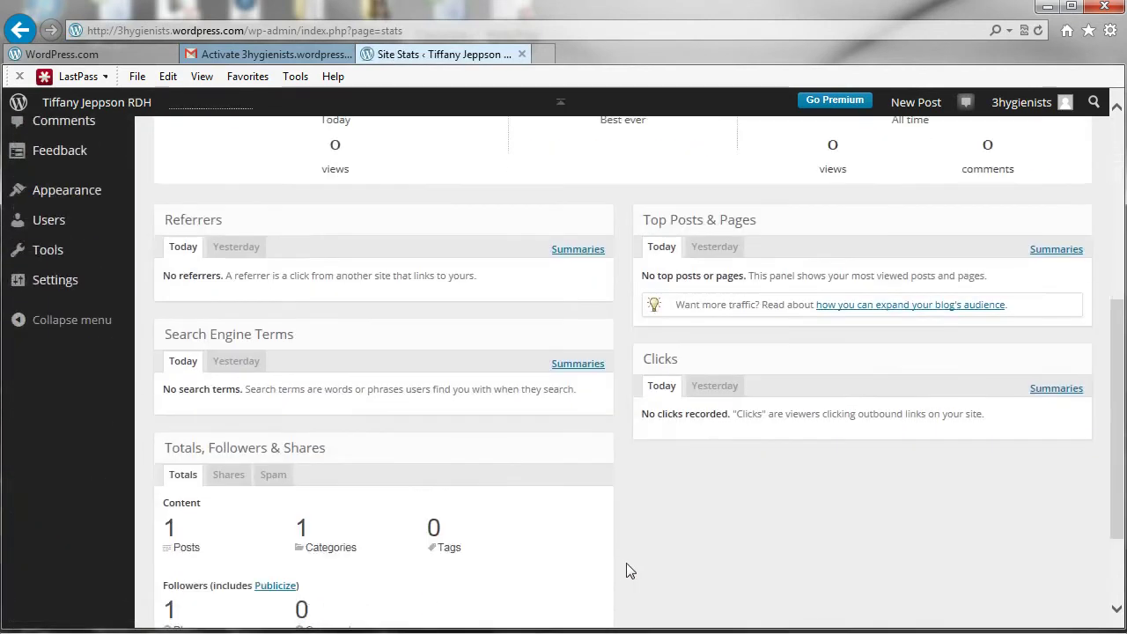
{"action": "scroll", "coordinate": [450, 491], "scroll_direction": "down", "scroll_amount": 1}
{"action": "scroll", "coordinate": [415, 481], "scroll_direction": "up", "scroll_amount": 10}
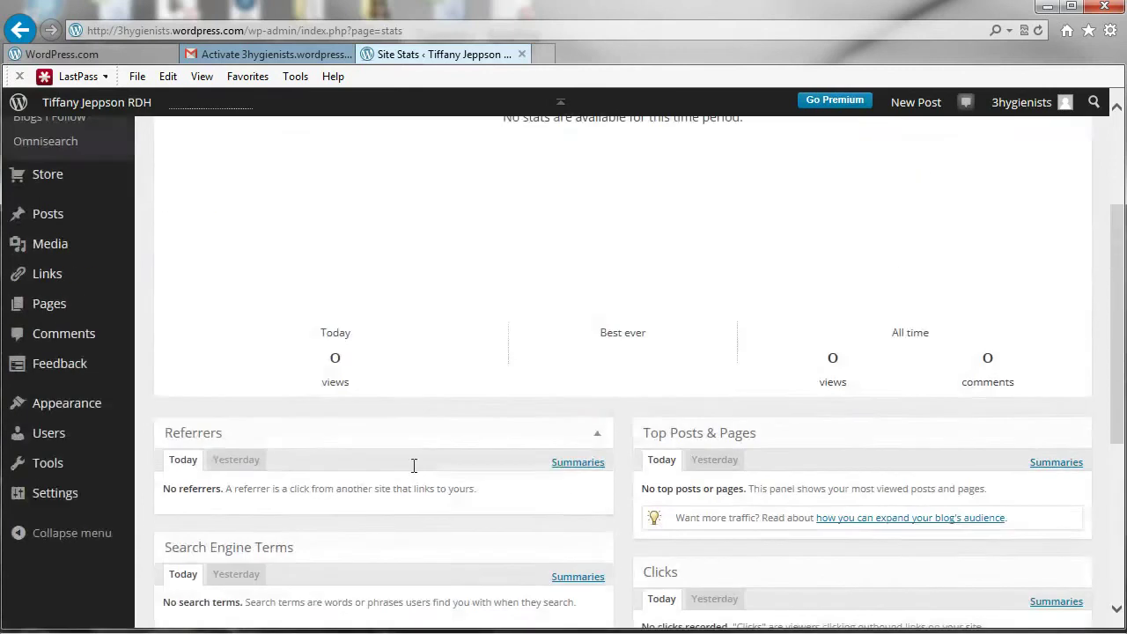
Step: Return to the dashboard home, review the uploaded images in the Media Library and go back to the dashboard
{"action": "mouse_move", "coordinate": [64, 115]}
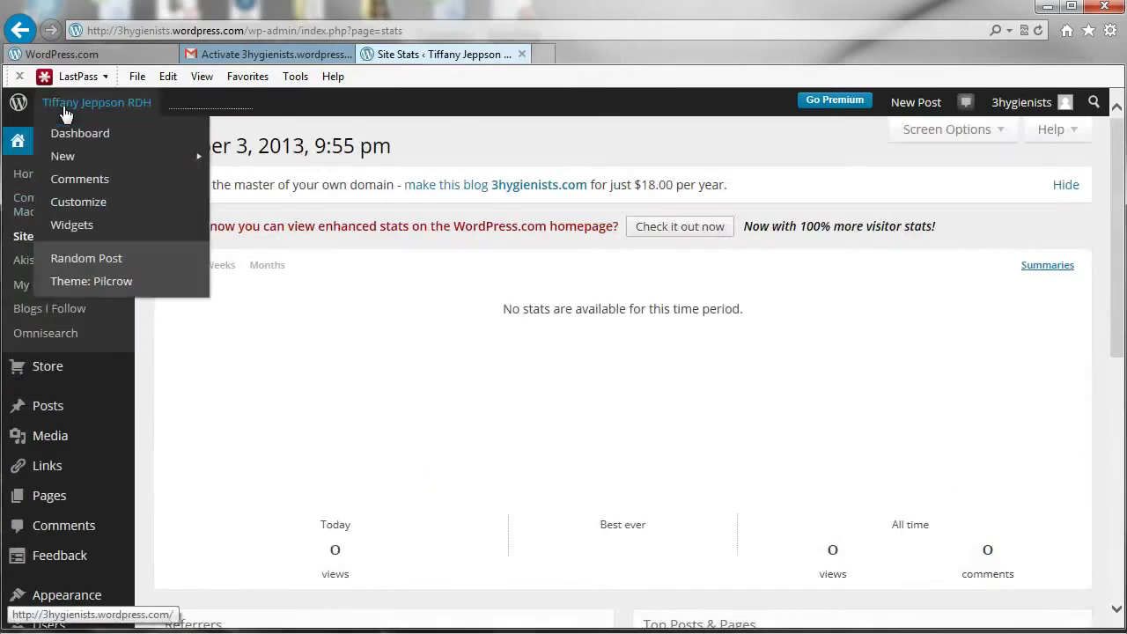
{"action": "left_click", "coordinate": [26, 183]}
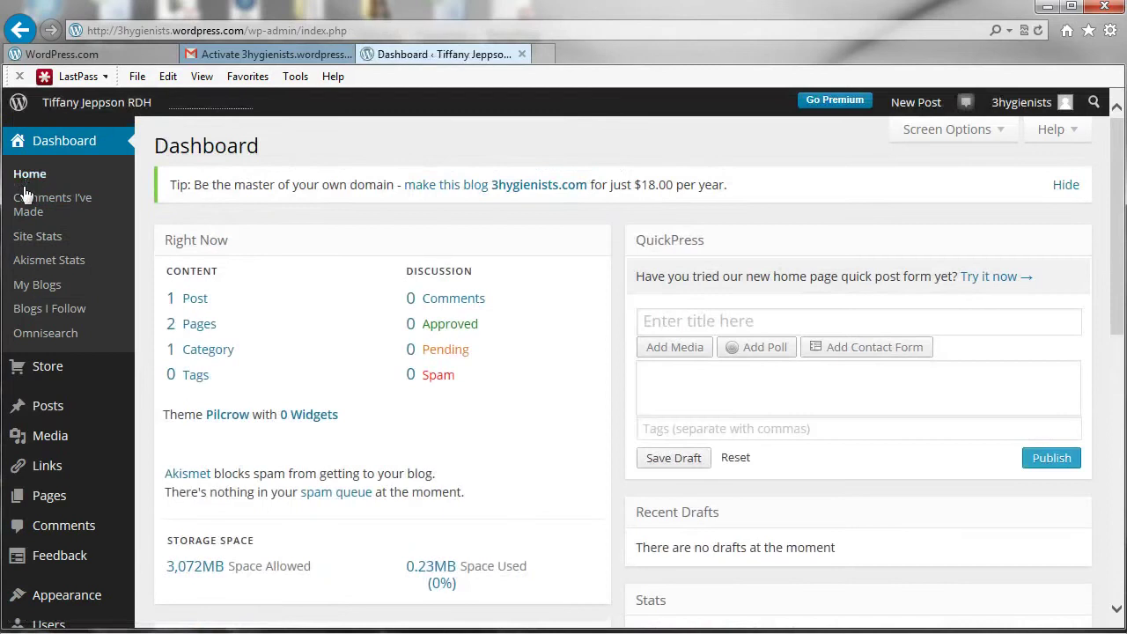
{"action": "left_click", "coordinate": [45, 445]}
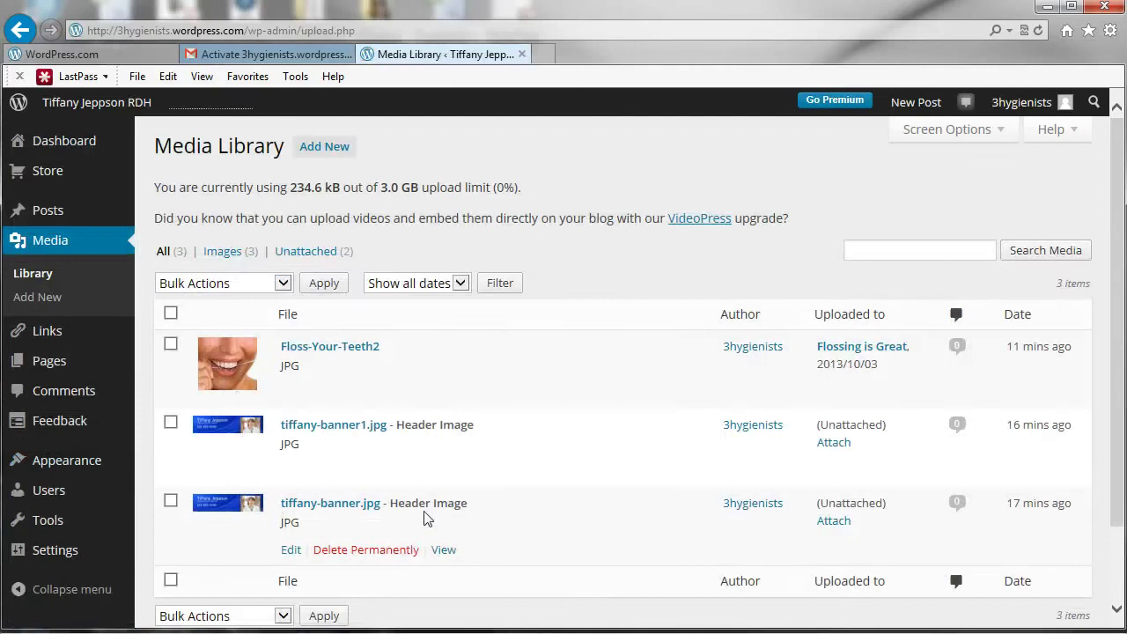
{"action": "scroll", "coordinate": [534, 520], "scroll_direction": "down", "scroll_amount": 2}
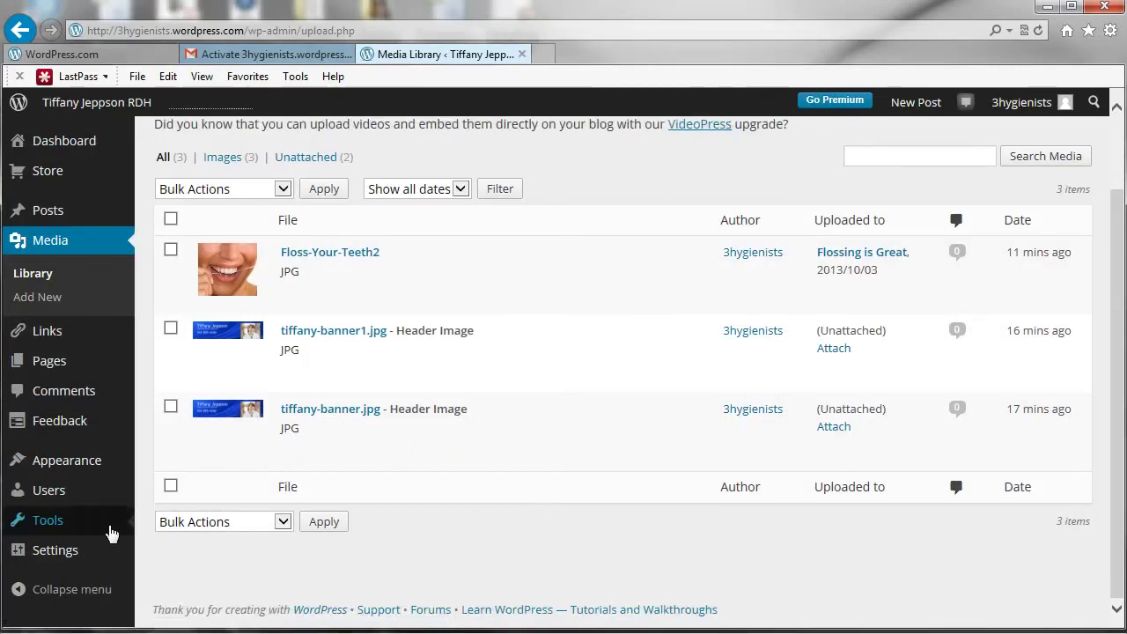
{"action": "left_click", "coordinate": [21, 32]}
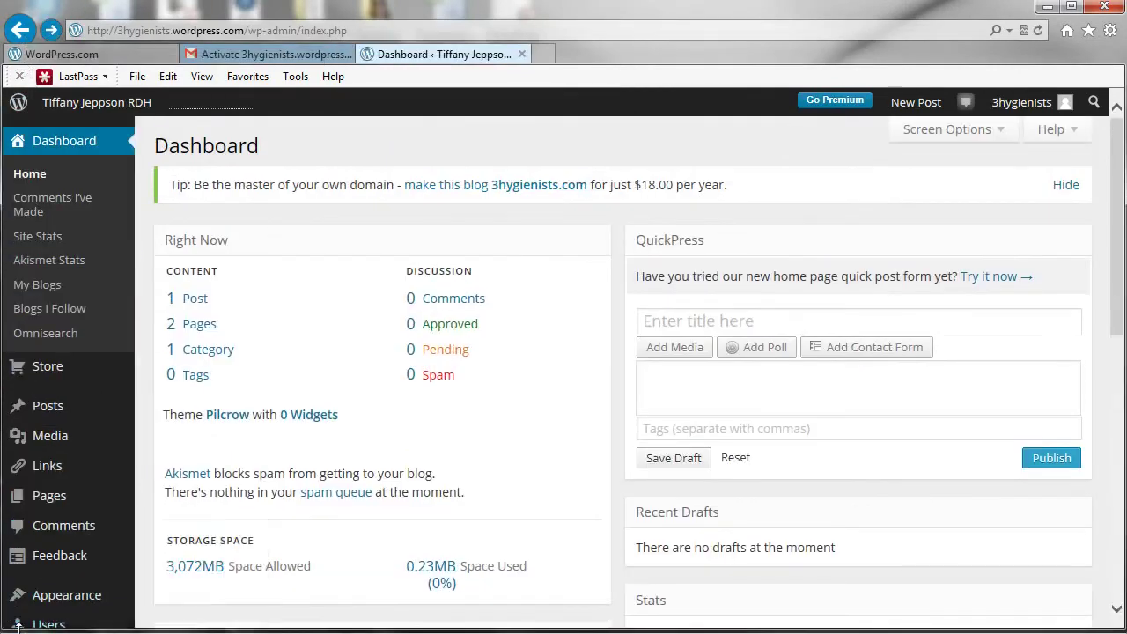
Step: Look through the dashboard's Feedback options and open Polls
{"action": "scroll", "coordinate": [66, 577], "scroll_direction": "down", "scroll_amount": 3}
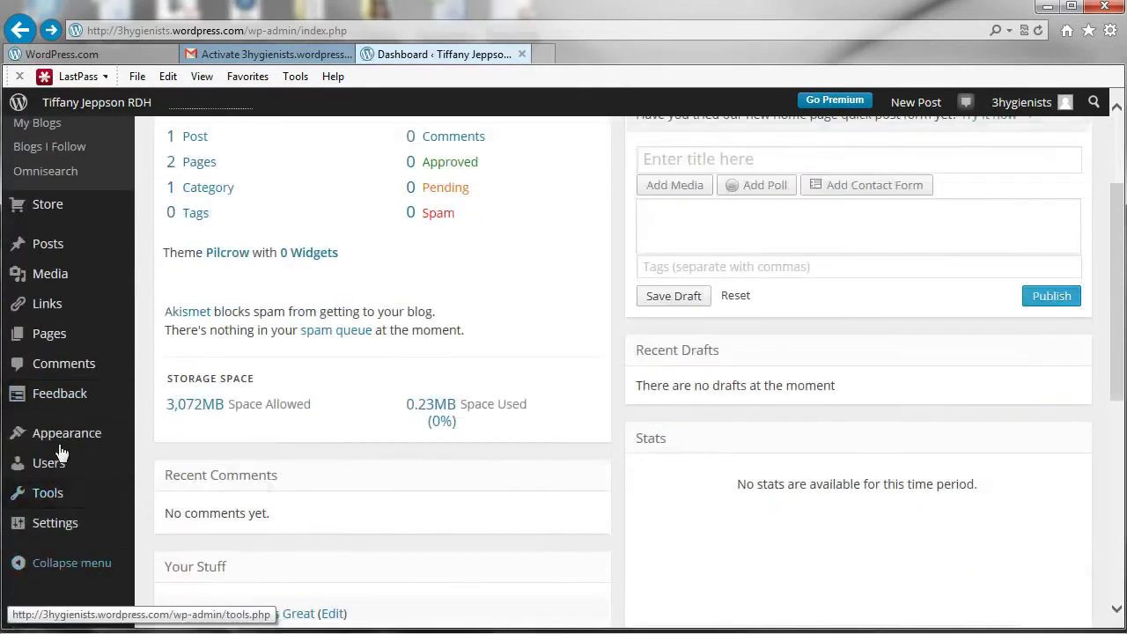
{"action": "mouse_move", "coordinate": [50, 405]}
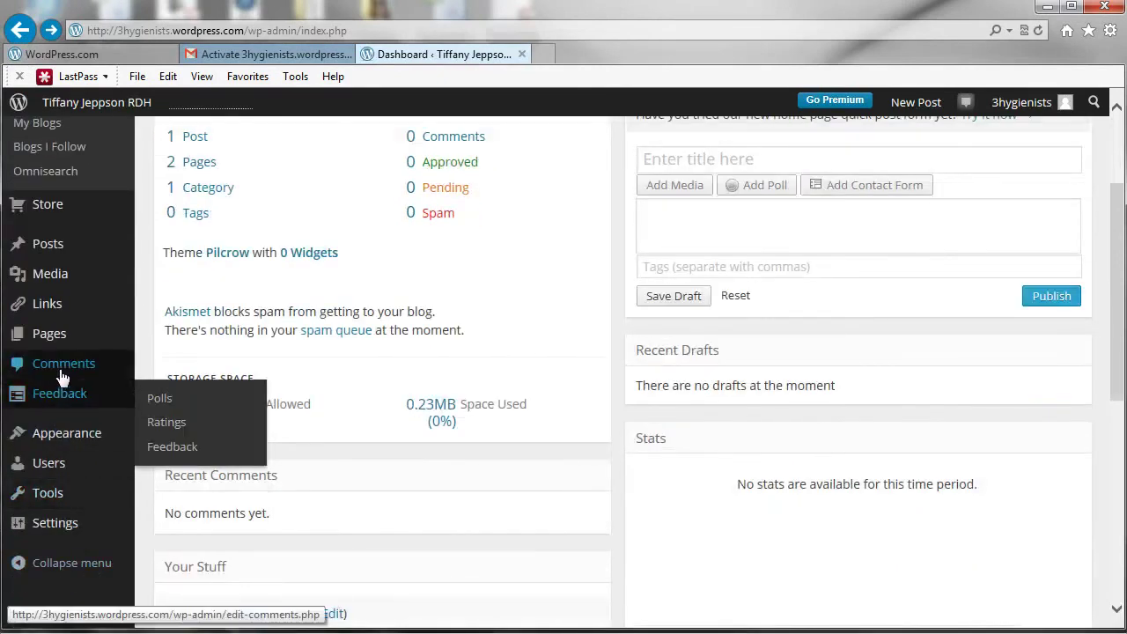
{"action": "left_click", "coordinate": [157, 400]}
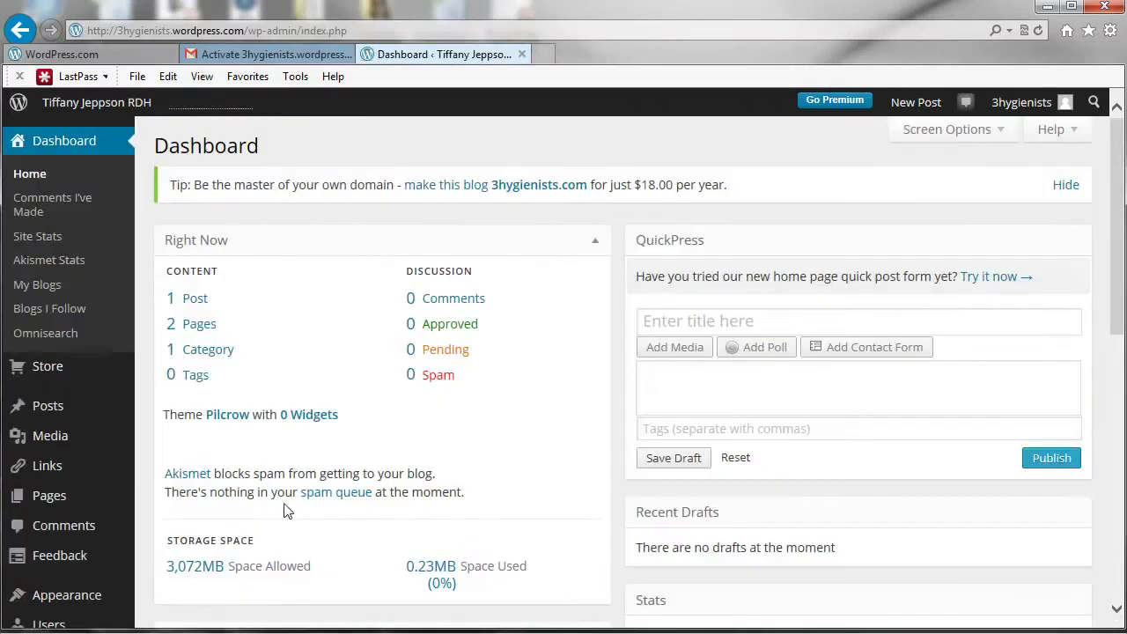
Step: View the live home page and look over its header, flossing post and sidebar
{"action": "left_click", "coordinate": [96, 102]}
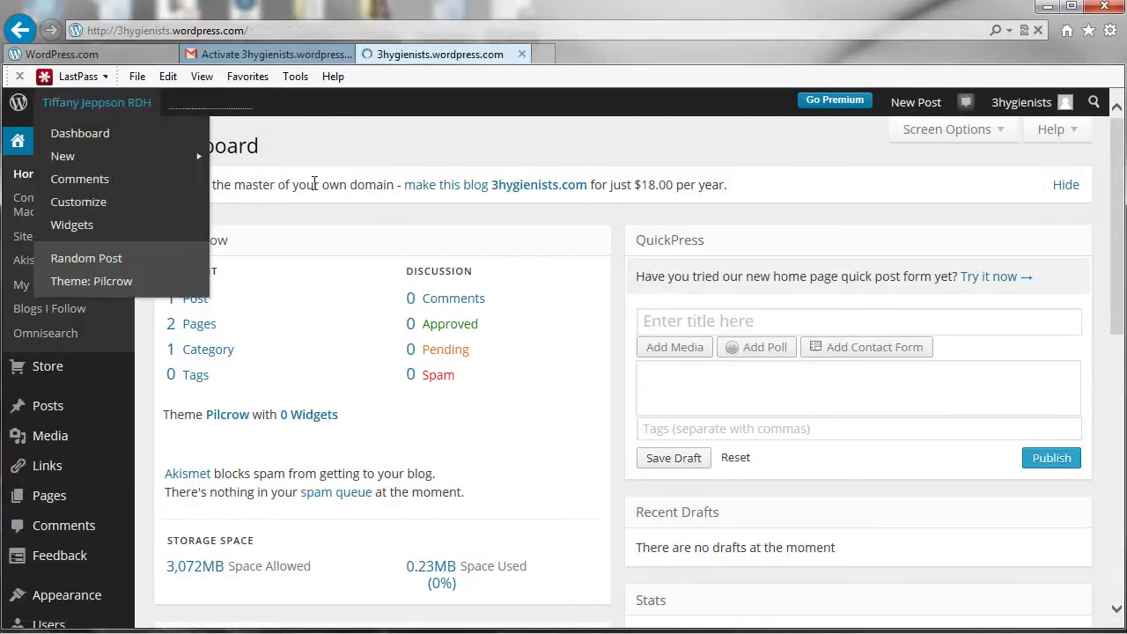
{"action": "scroll", "coordinate": [387, 436], "scroll_direction": "down", "scroll_amount": 3}
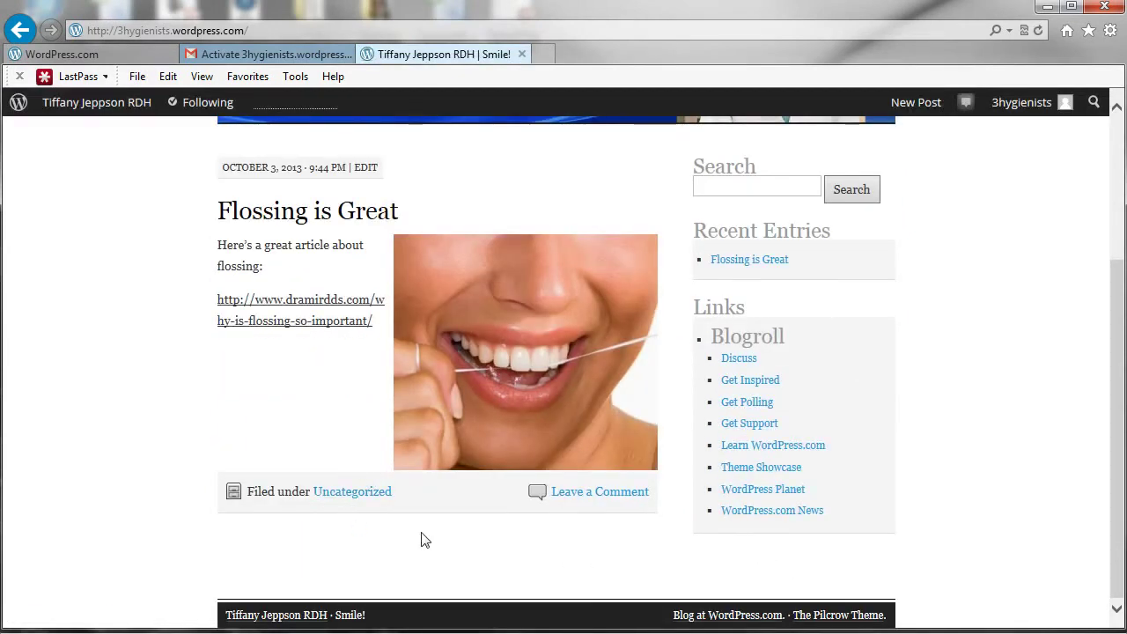
{"action": "scroll", "coordinate": [421, 540], "scroll_direction": "up", "scroll_amount": 2}
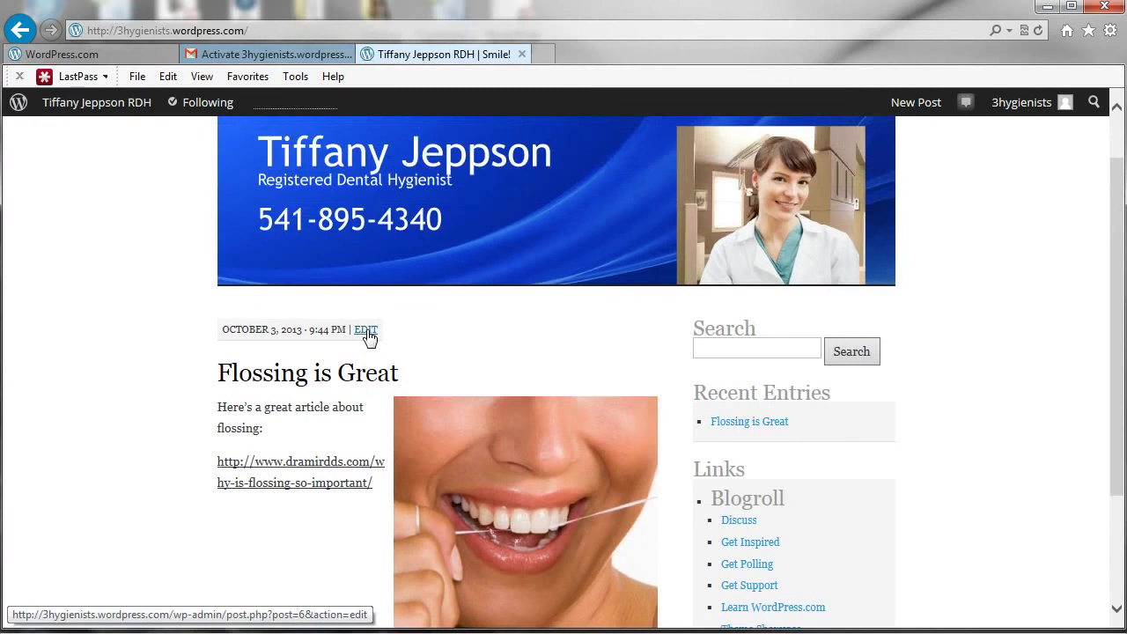
{"action": "scroll", "coordinate": [458, 331], "scroll_direction": "up", "scroll_amount": 1}
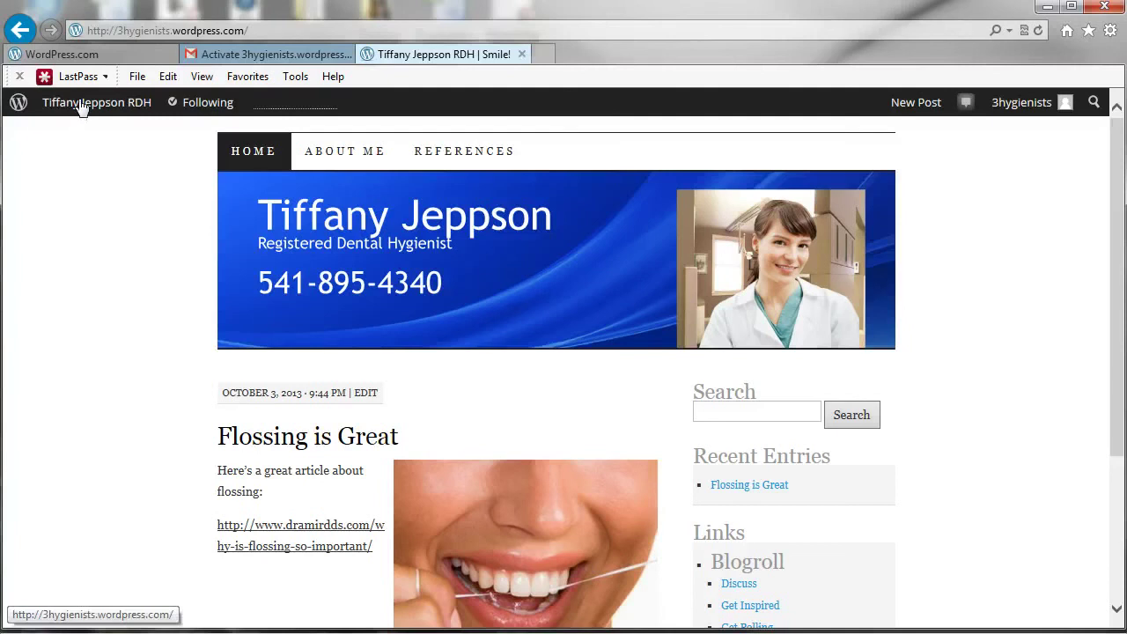
Step: Go back to the dashboard and open the "Flossing is Great" post for editing
{"action": "mouse_move", "coordinate": [81, 106]}
{"action": "left_click", "coordinate": [79, 141]}
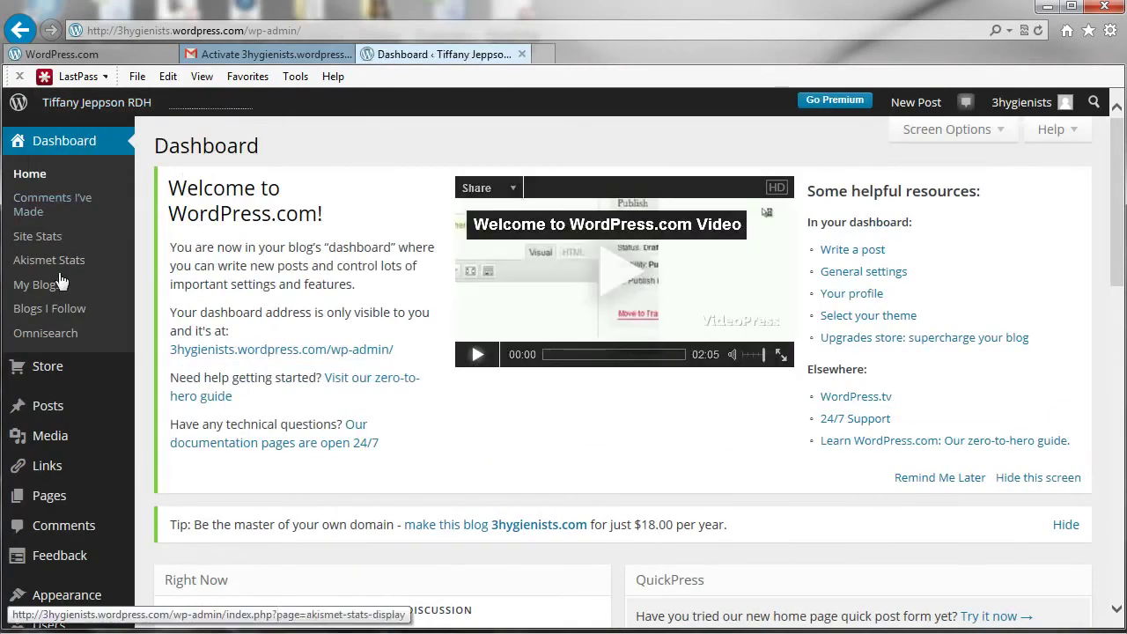
{"action": "left_click", "coordinate": [48, 410]}
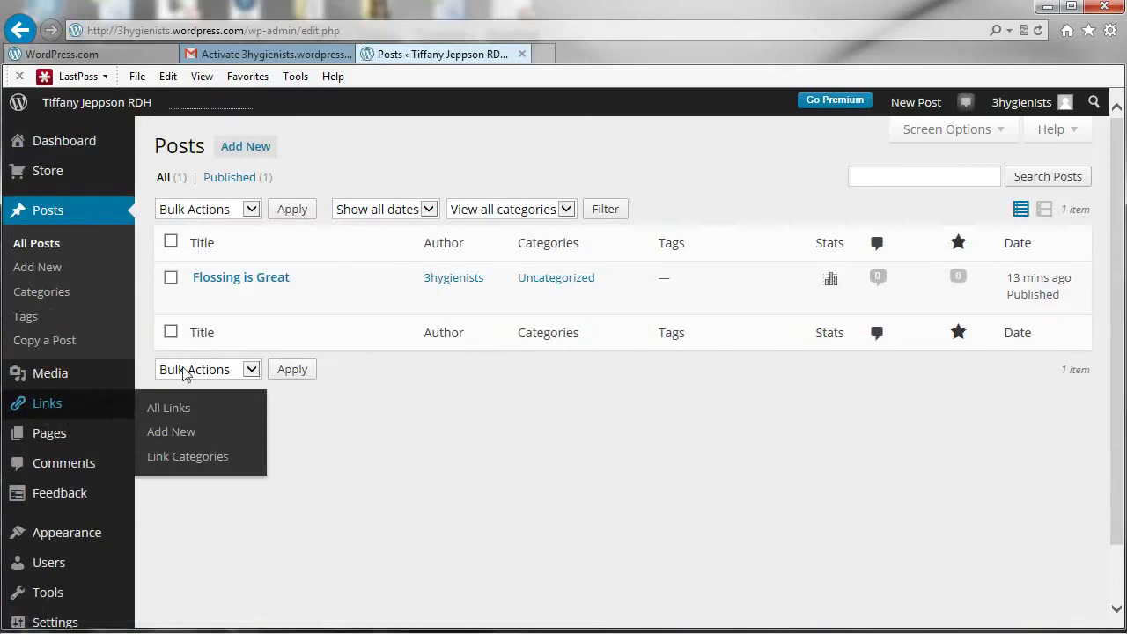
{"action": "left_click", "coordinate": [236, 280]}
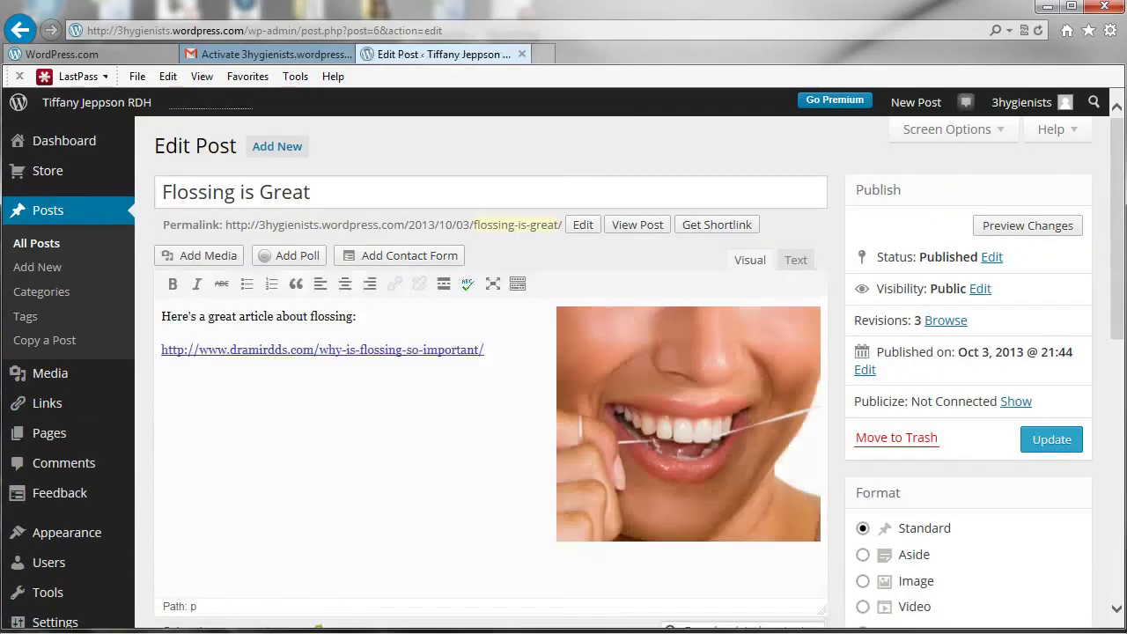
Step: Delete the flossing image and all the text from the body of the post
{"action": "left_click", "coordinate": [645, 398]}
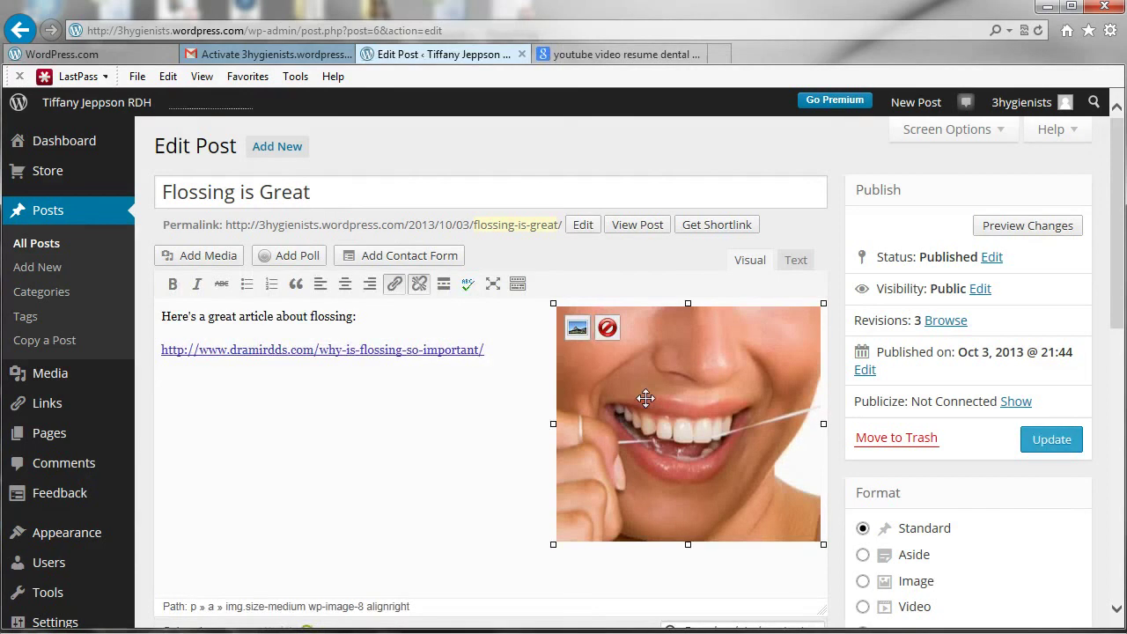
{"action": "key", "text": "Delete"}
{"action": "left_click_drag", "start_coordinate": [494, 351], "coordinate": [155, 301]}
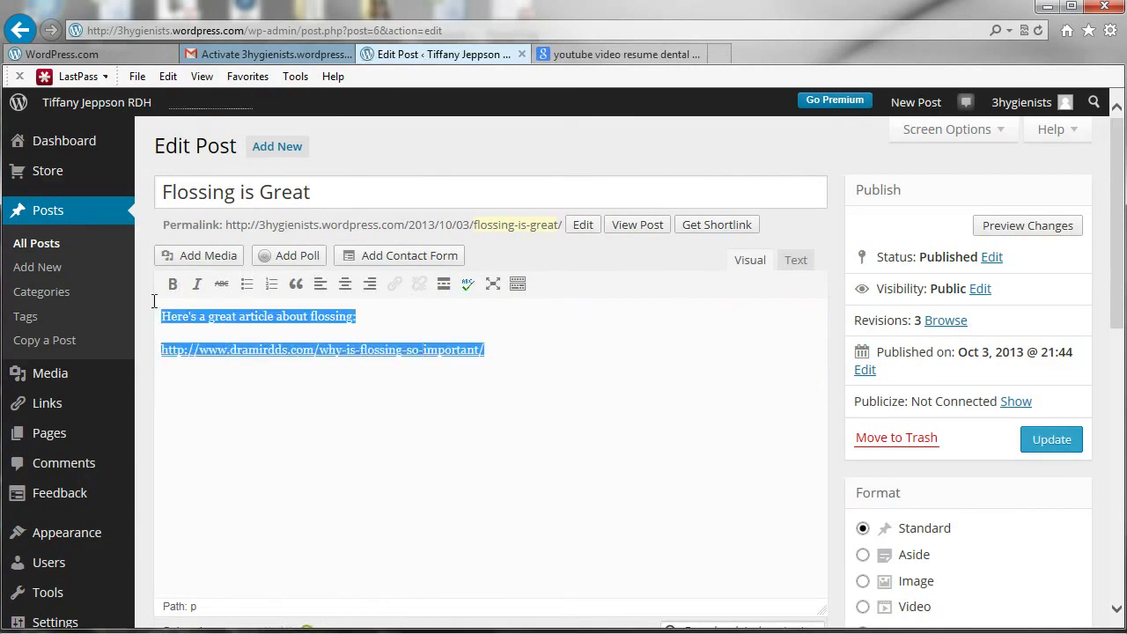
{"action": "key", "text": "Delete"}
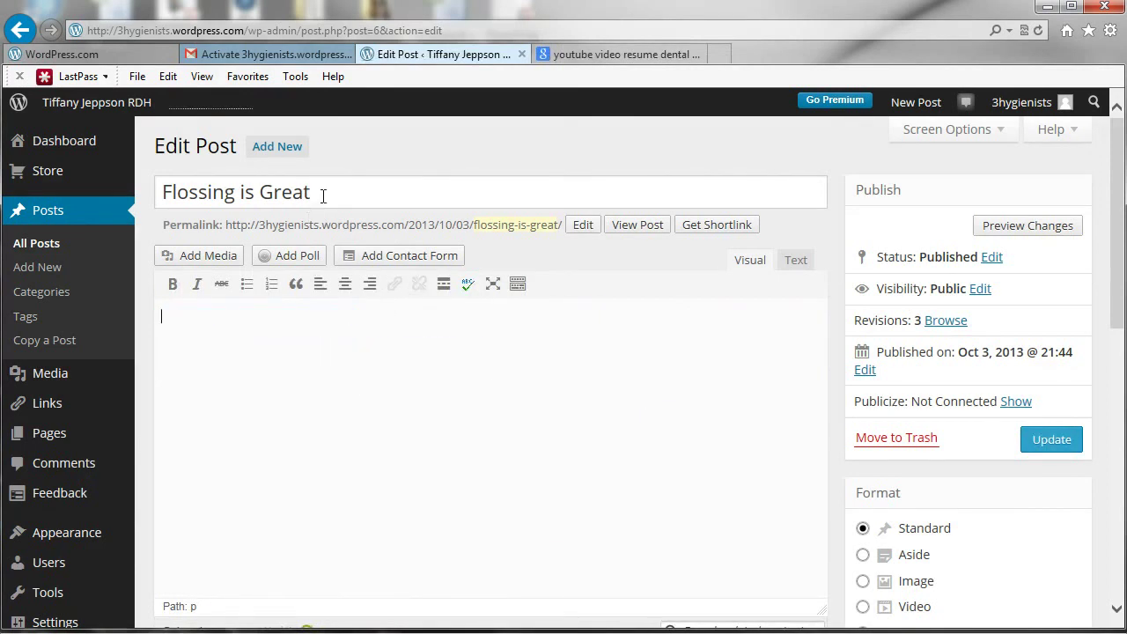
Step: Replace the post's title with "Video Resume Released!" and place the cursor in the empty post body
{"action": "left_click_drag", "start_coordinate": [323, 197], "coordinate": [149, 200]}
{"action": "type", "text": "Vid"}
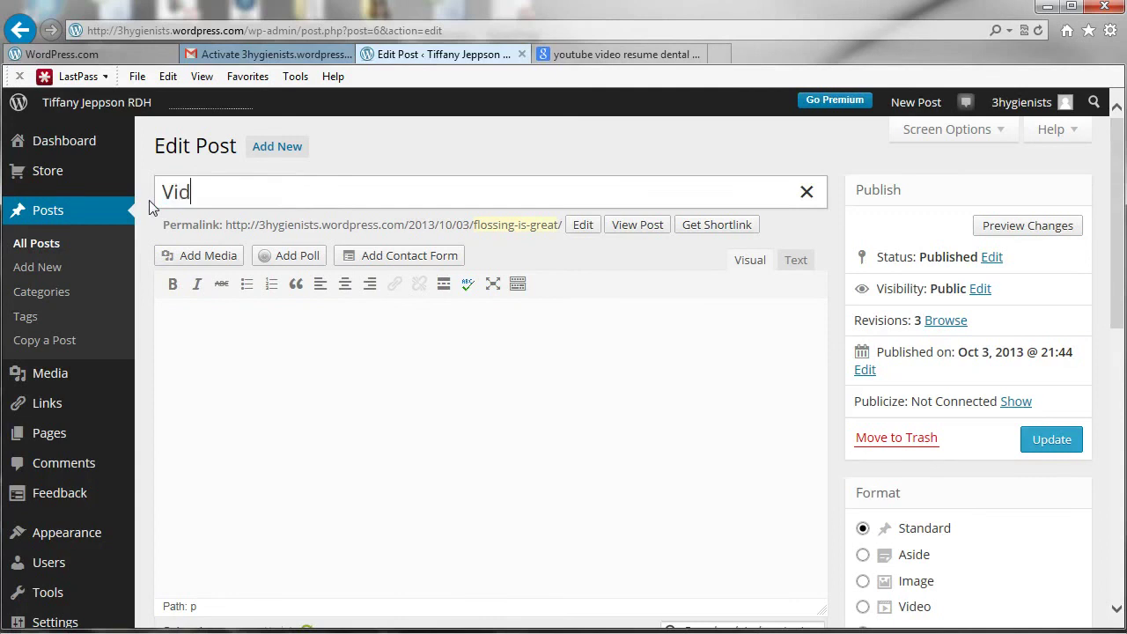
{"action": "type", "text": "eo Resume Re"}
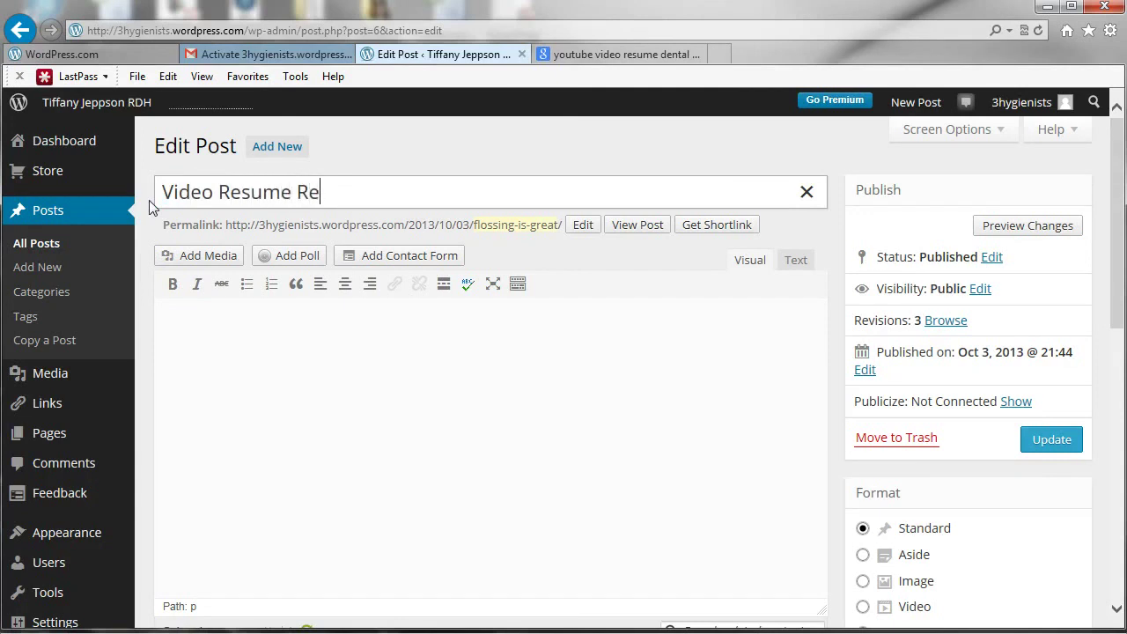
{"action": "type", "text": "leased"}
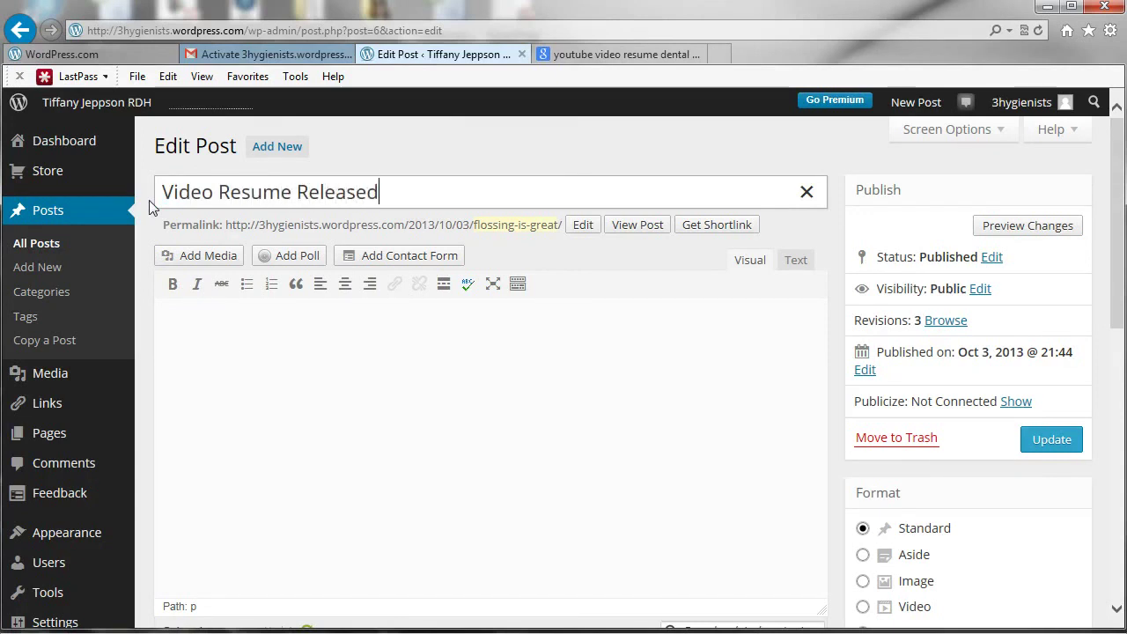
{"action": "type", "text": "!"}
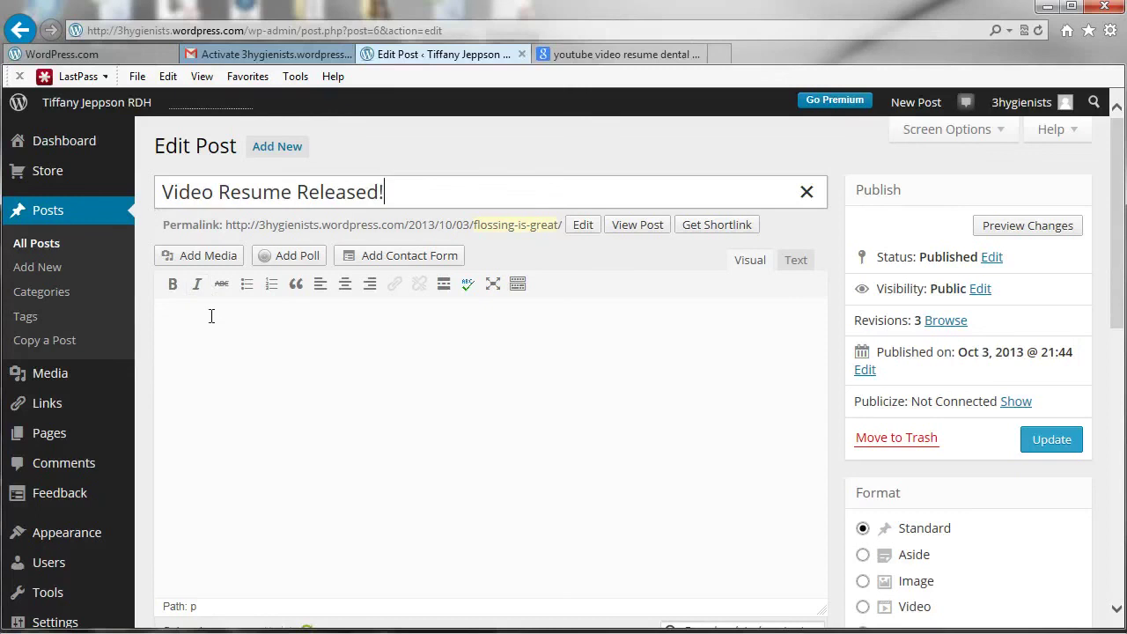
{"action": "left_click", "coordinate": [216, 327]}
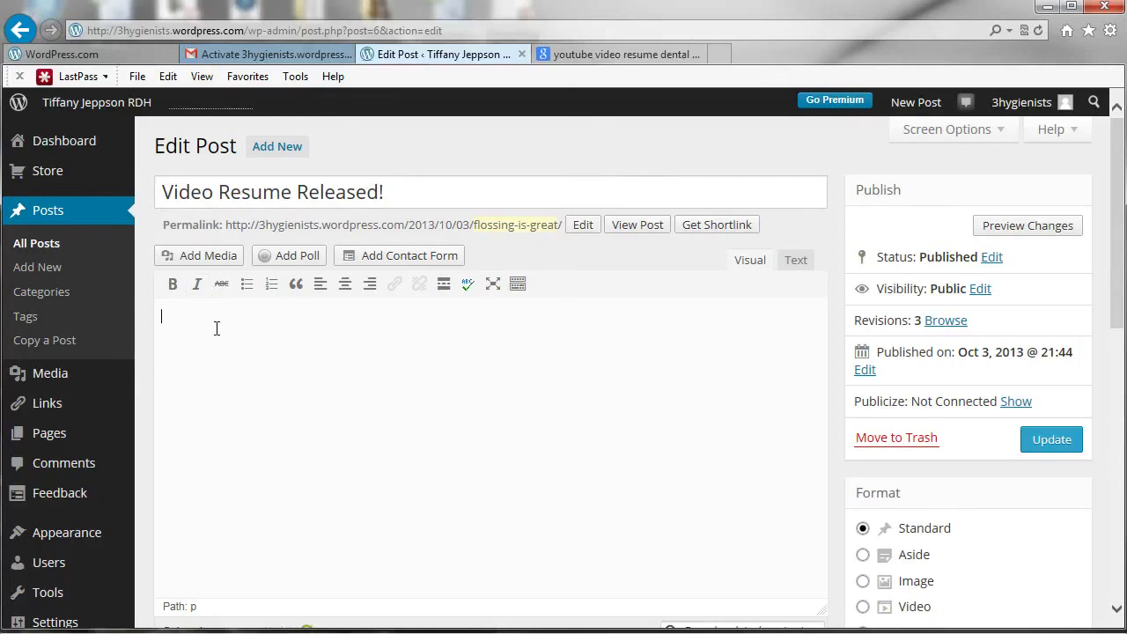
Step: Open the dental hygienist video resume on YouTube from the Google search results and display its embed code
{"action": "left_click", "coordinate": [583, 55]}
{"action": "left_click", "coordinate": [307, 351]}
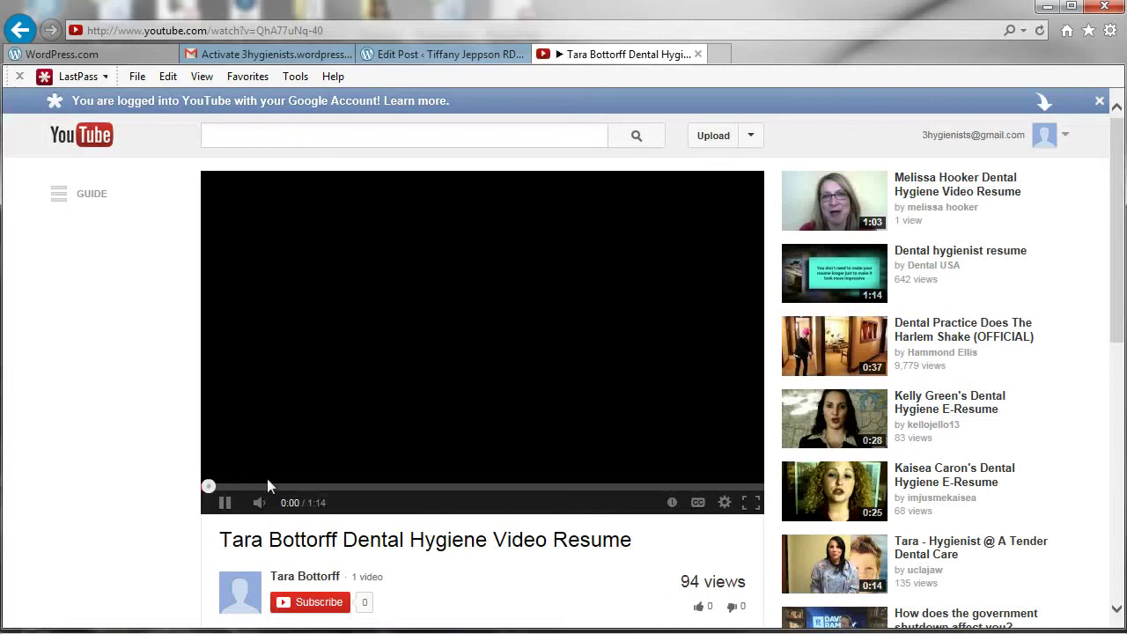
{"action": "scroll", "coordinate": [478, 584], "scroll_direction": "down", "scroll_amount": 2}
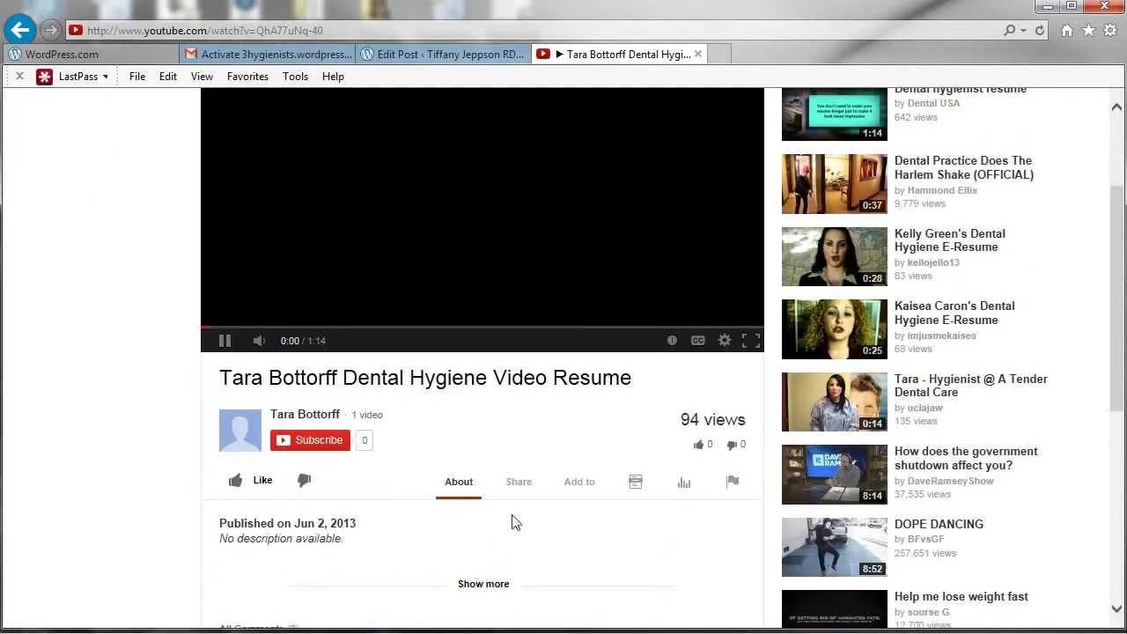
{"action": "scroll", "coordinate": [527, 517], "scroll_direction": "down", "scroll_amount": 1}
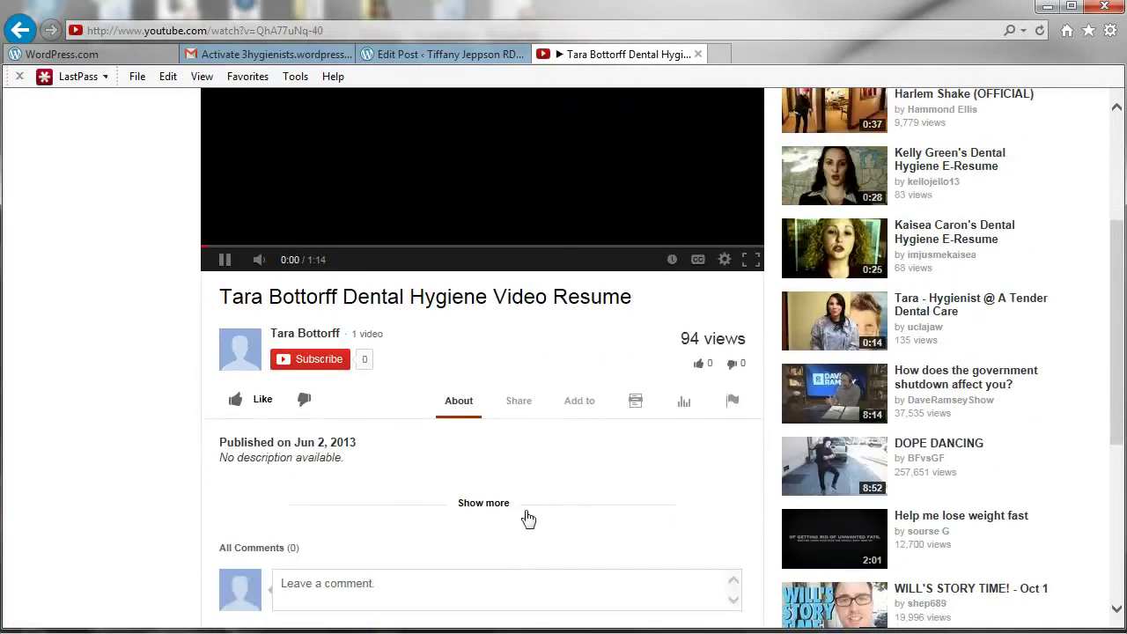
{"action": "left_click", "coordinate": [519, 410]}
{"action": "left_click", "coordinate": [370, 449]}
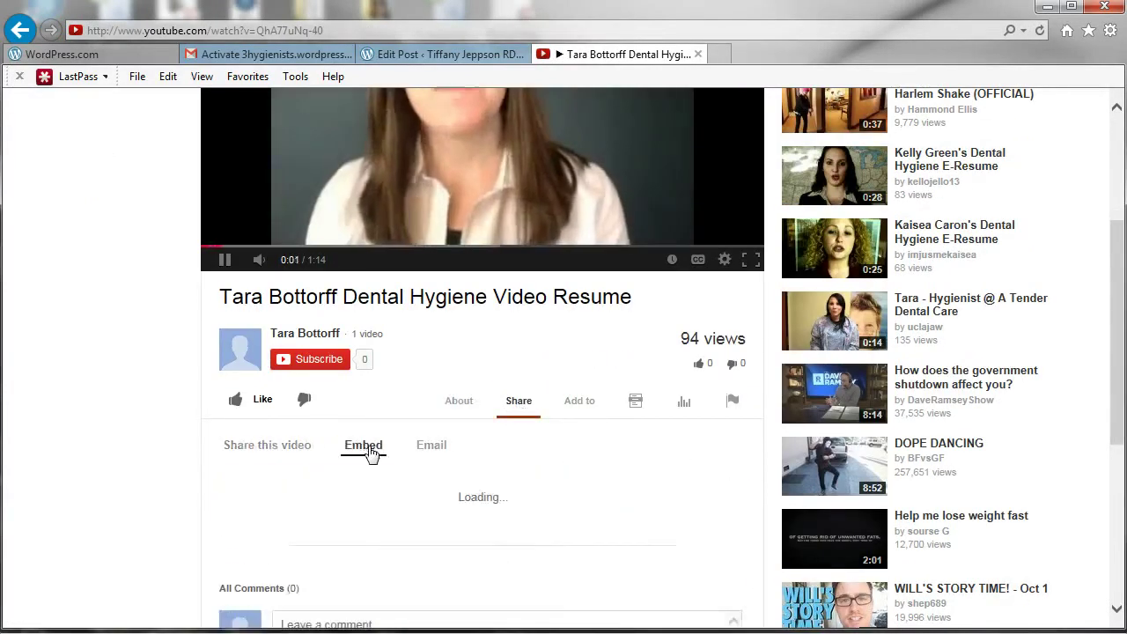
Step: Select the video's iframe embed code at the 420 × 315 size and copy it
{"action": "left_click", "coordinate": [509, 511]}
{"action": "left_click_drag", "start_coordinate": [507, 511], "coordinate": [222, 487]}
{"action": "key", "text": "ctrl+c"}
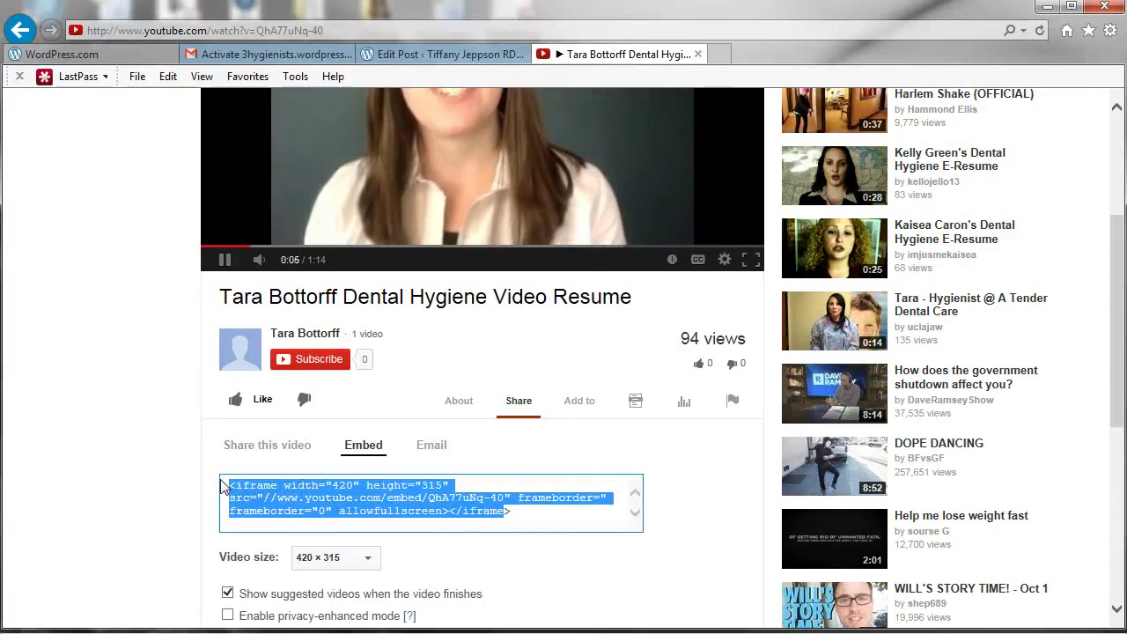
Step: Return to the WordPress post editor, paste the embed code into the body in text mode, and update the post
{"action": "left_click", "coordinate": [410, 58]}
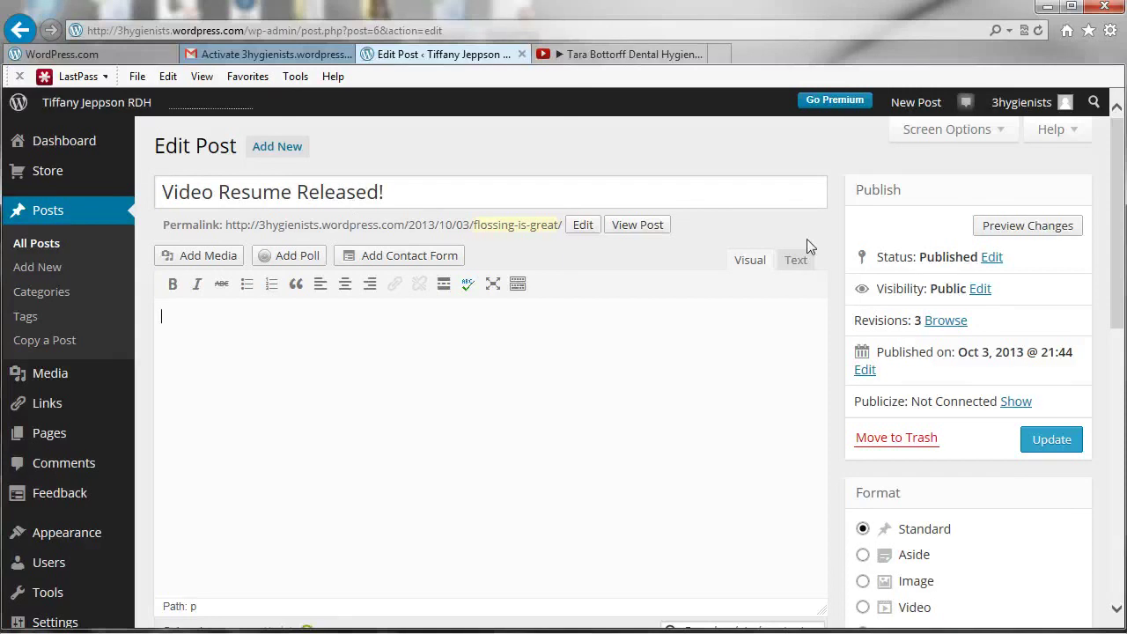
{"action": "left_click", "coordinate": [795, 261]}
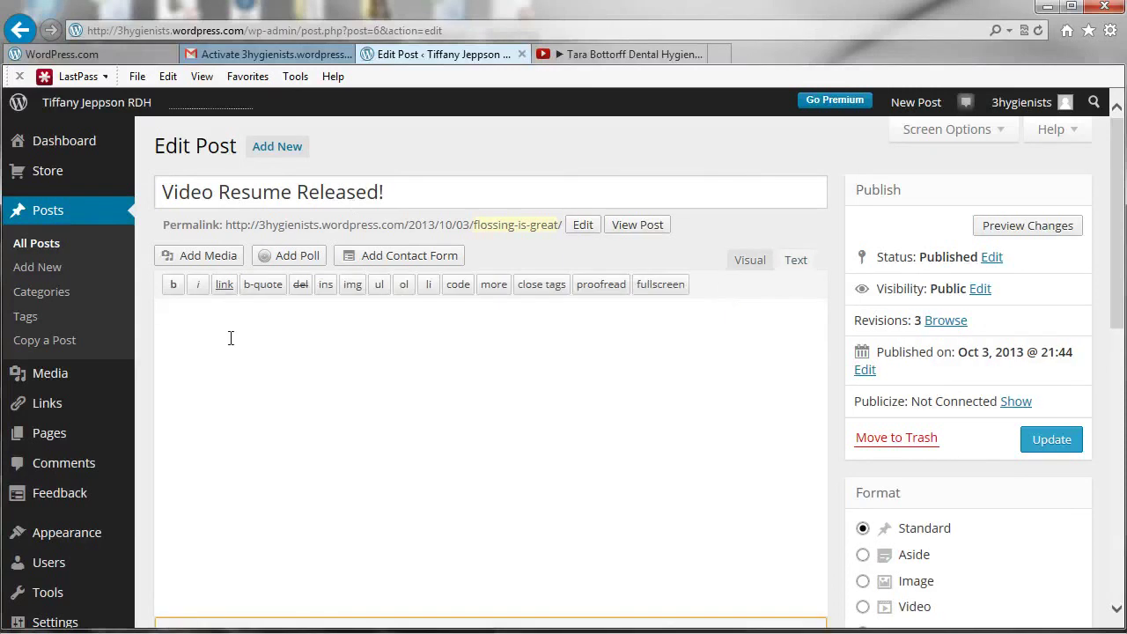
{"action": "key", "text": "ctrl+v"}
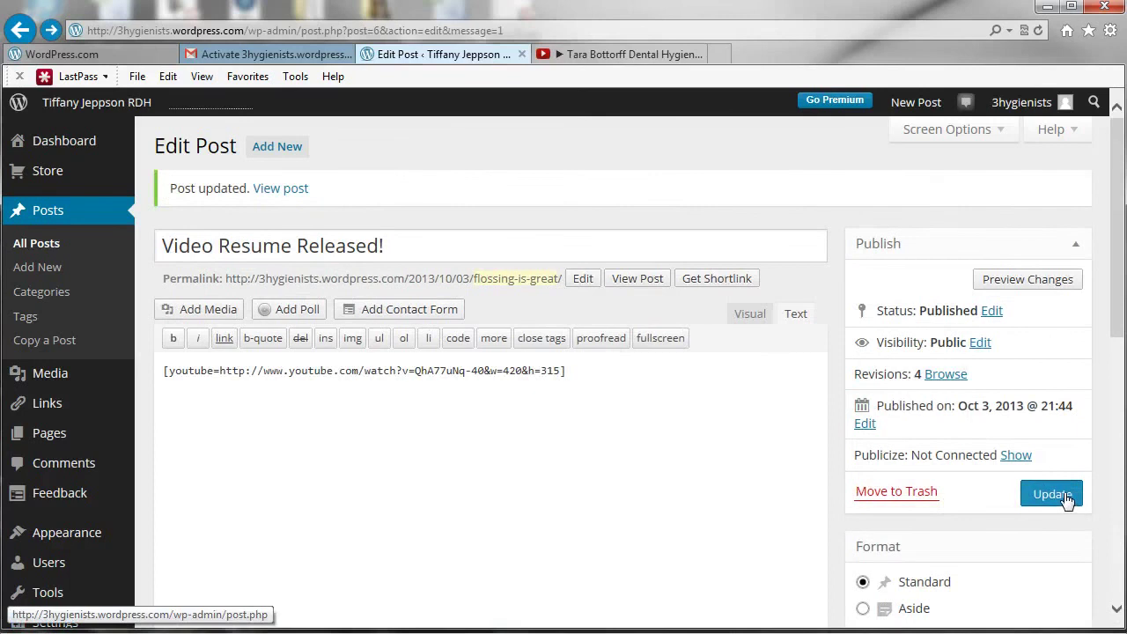
{"action": "left_click", "coordinate": [1068, 499]}
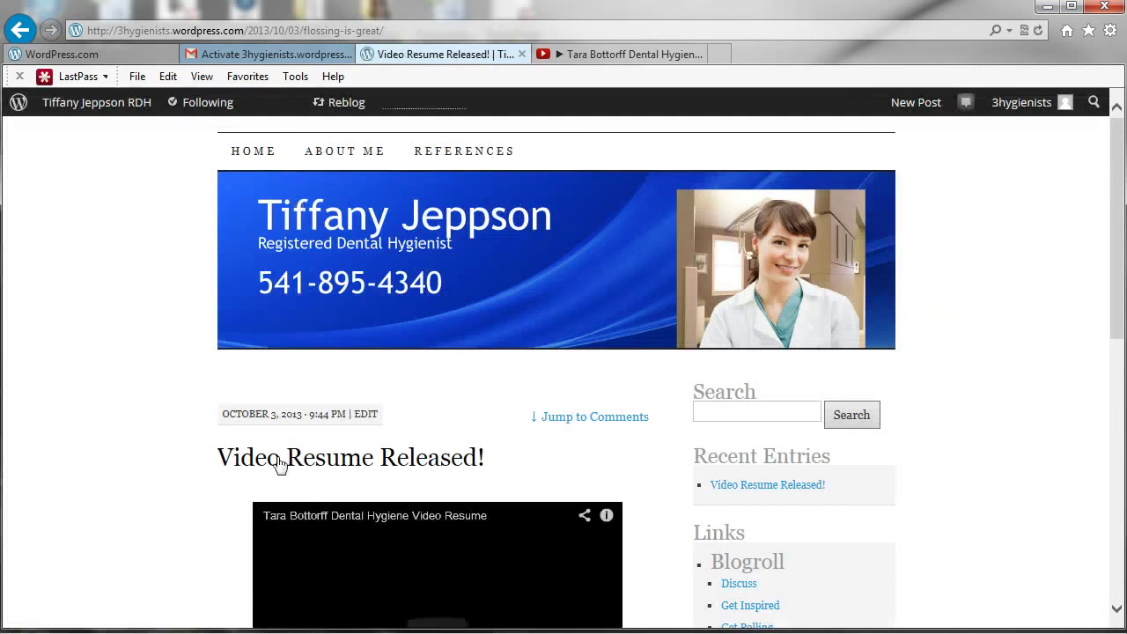
Step: View the published "Video Resume Released!" post and play its embedded video
{"action": "scroll", "coordinate": [226, 554], "scroll_direction": "down", "scroll_amount": 2}
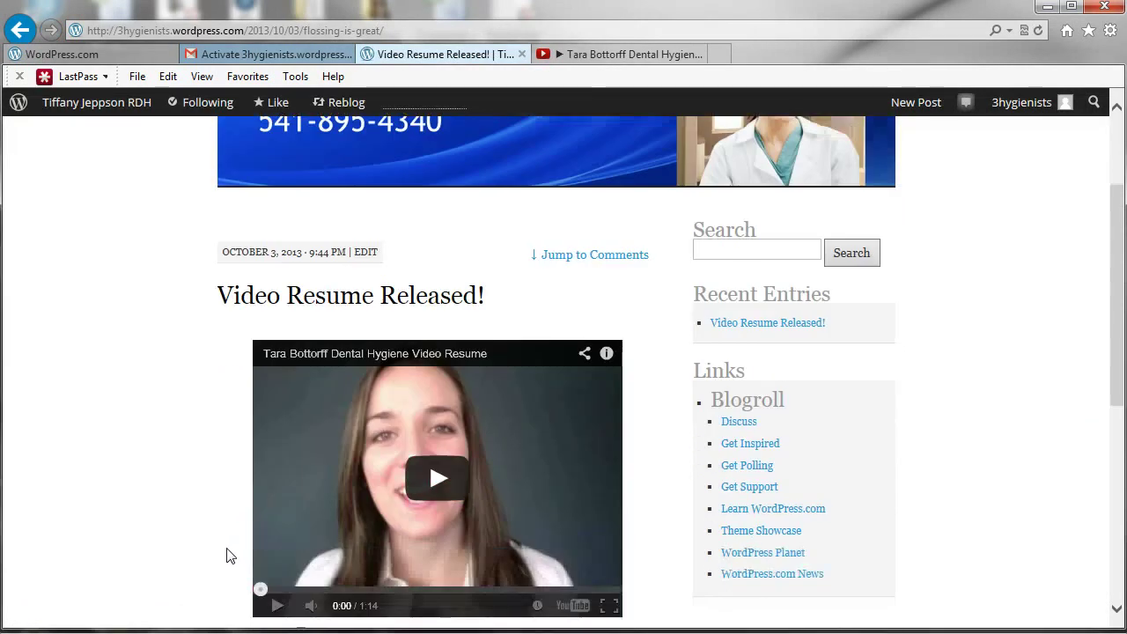
{"action": "left_click", "coordinate": [435, 480]}
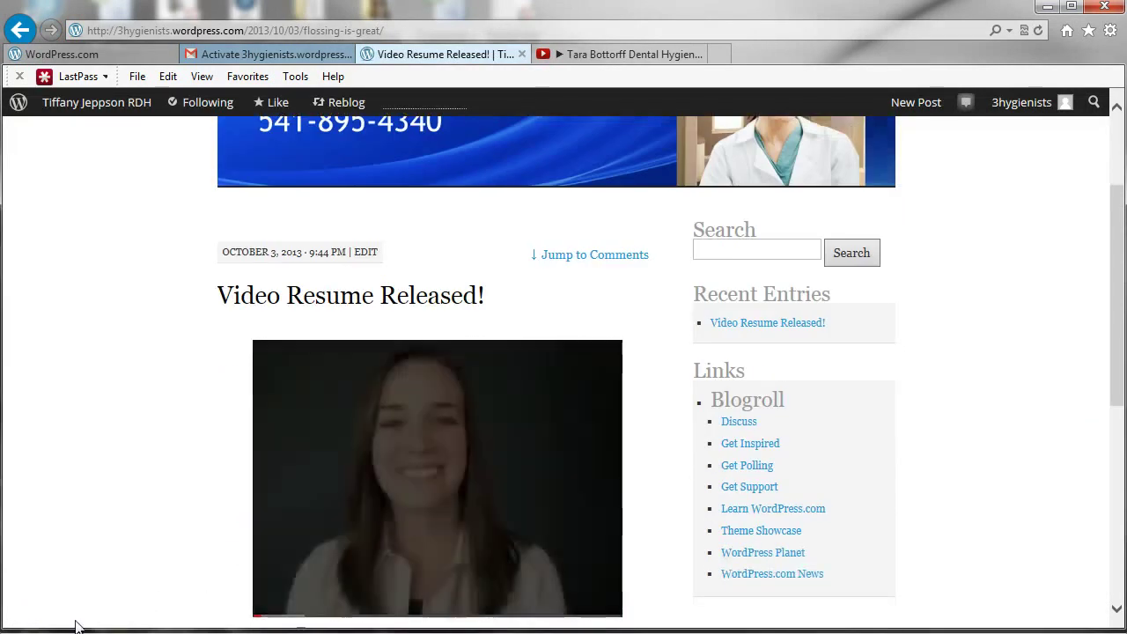